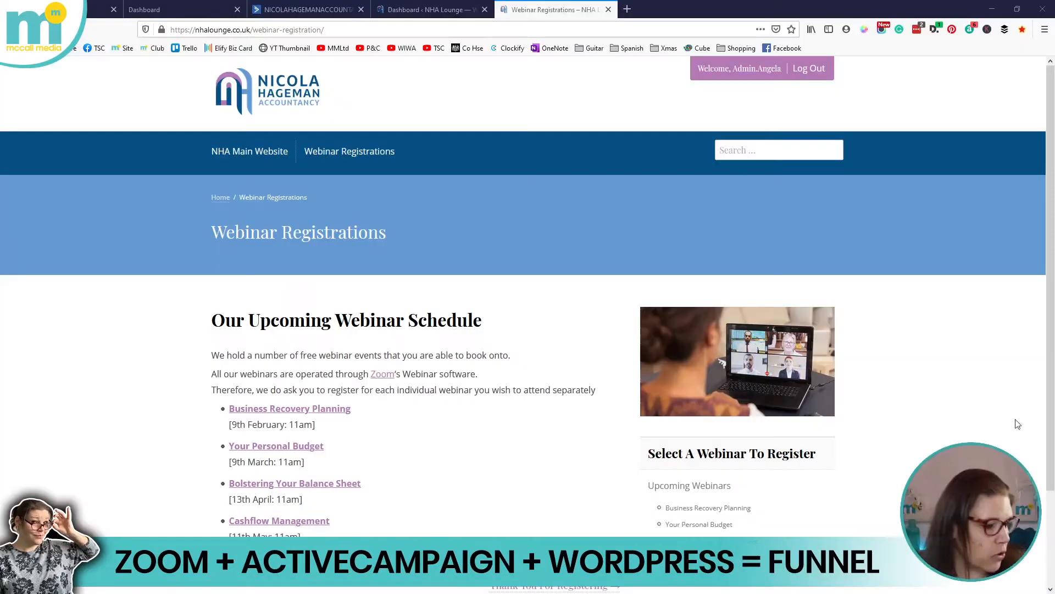
Open the Cashflow Management webinar page and scroll down to its registration form
{"action": "scroll", "coordinate": [398, 478], "scroll_direction": "down", "scroll_amount": 2}
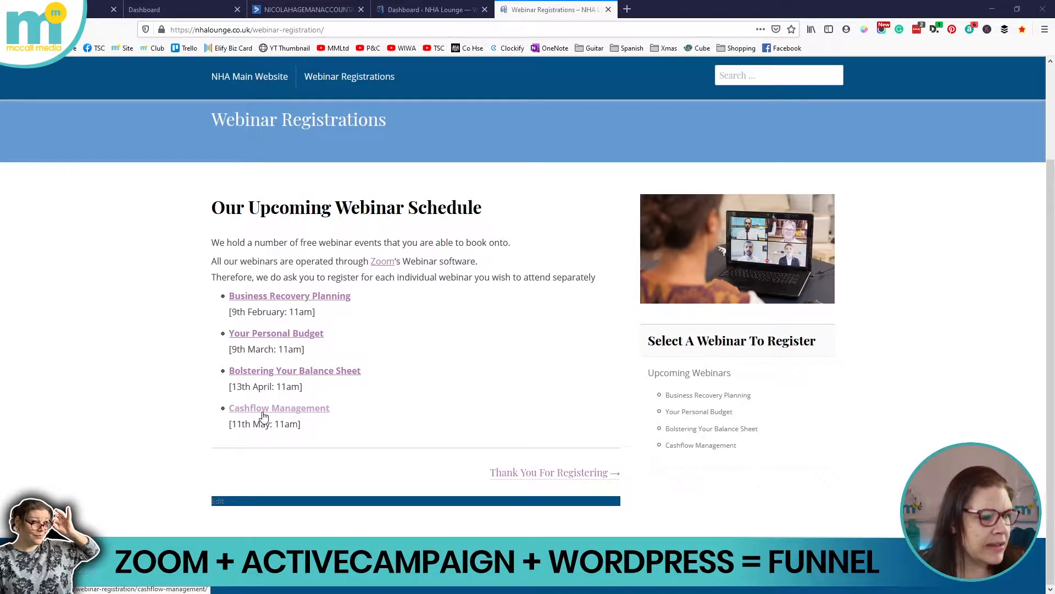
{"action": "left_click", "coordinate": [284, 409]}
{"action": "scroll", "coordinate": [329, 374], "scroll_direction": "down", "scroll_amount": 2}
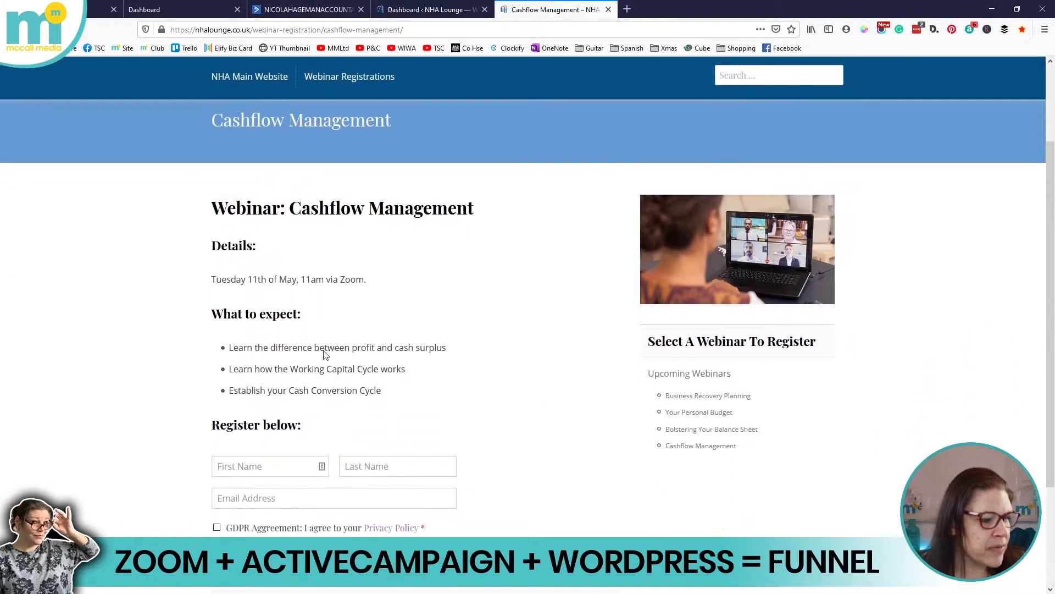
{"action": "scroll", "coordinate": [352, 215], "scroll_direction": "down", "scroll_amount": 1}
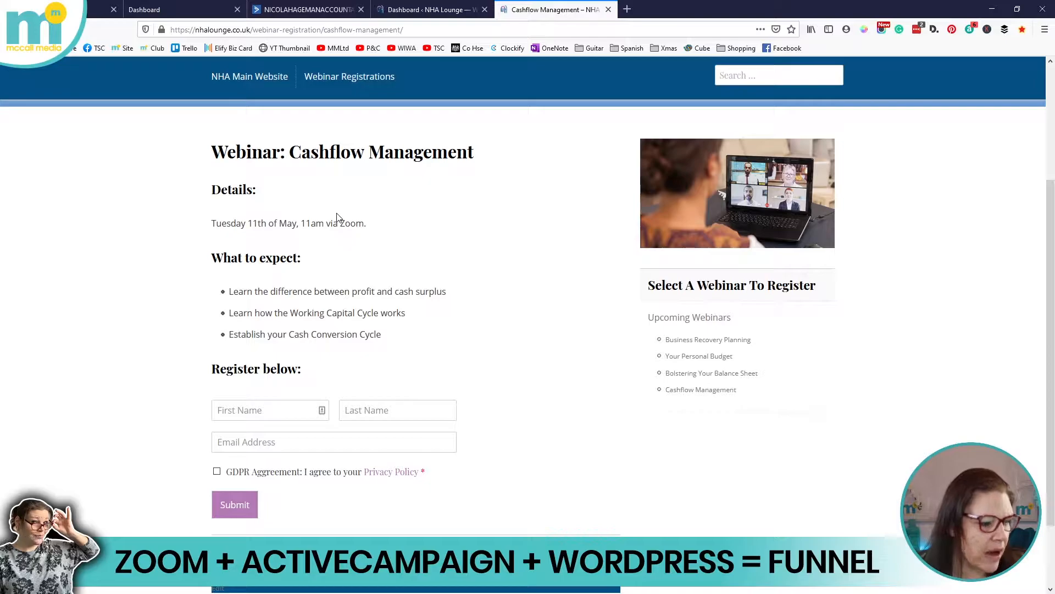
{"action": "scroll", "coordinate": [429, 388], "scroll_direction": "down", "scroll_amount": 2}
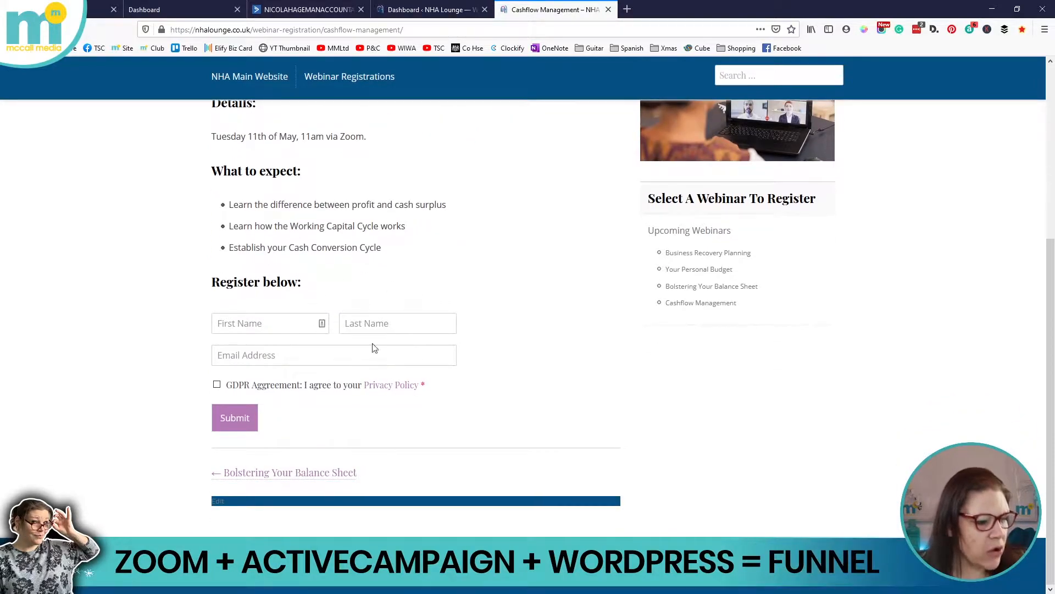
Fill in the test registrant's first name, last name and saved email address
{"action": "left_click", "coordinate": [293, 326]}
{"action": "key", "text": "Tab"}
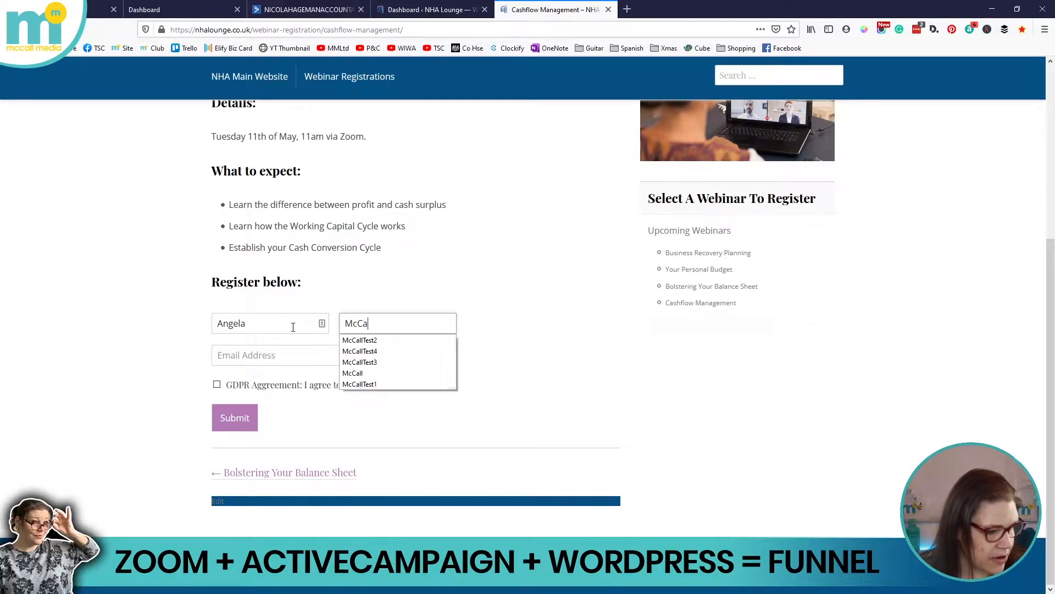
{"action": "key", "text": "Tab"}
{"action": "type", "text": "angel"}
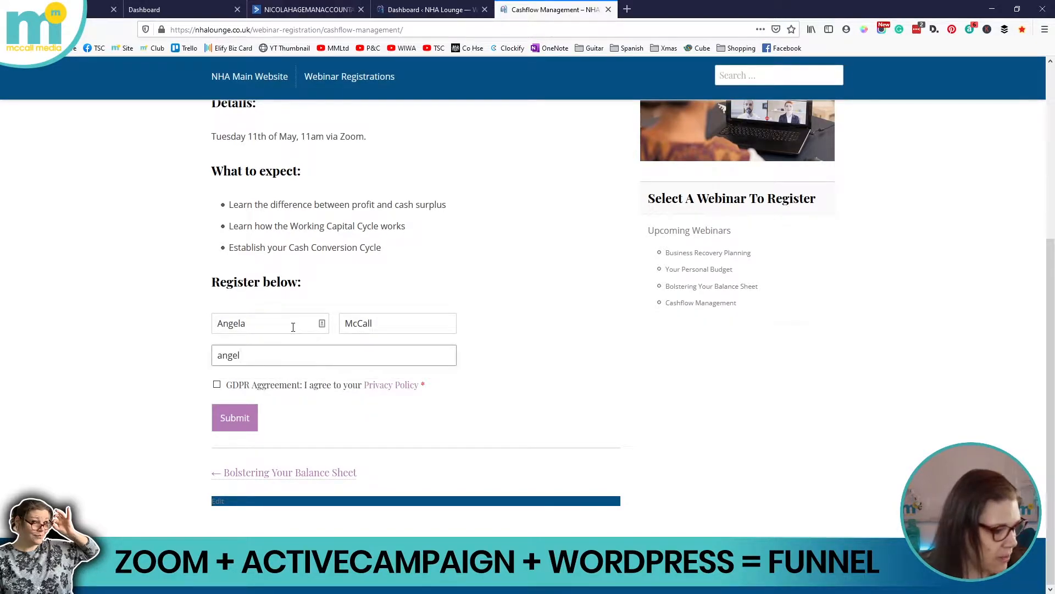
{"action": "key", "text": "BackSpace"}
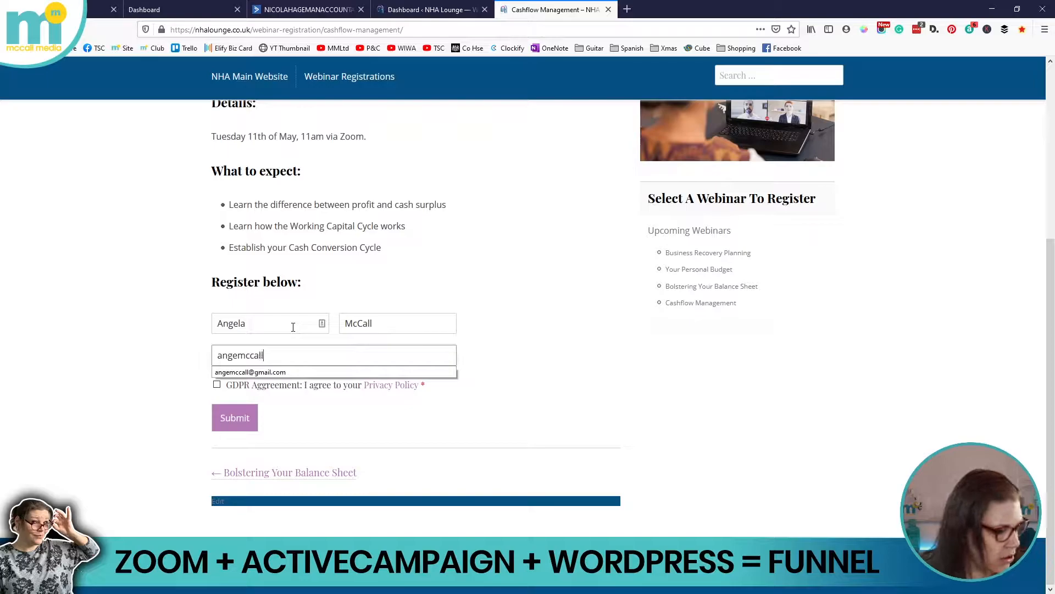
{"action": "key", "text": "Down"}
{"action": "key", "text": "Return"}
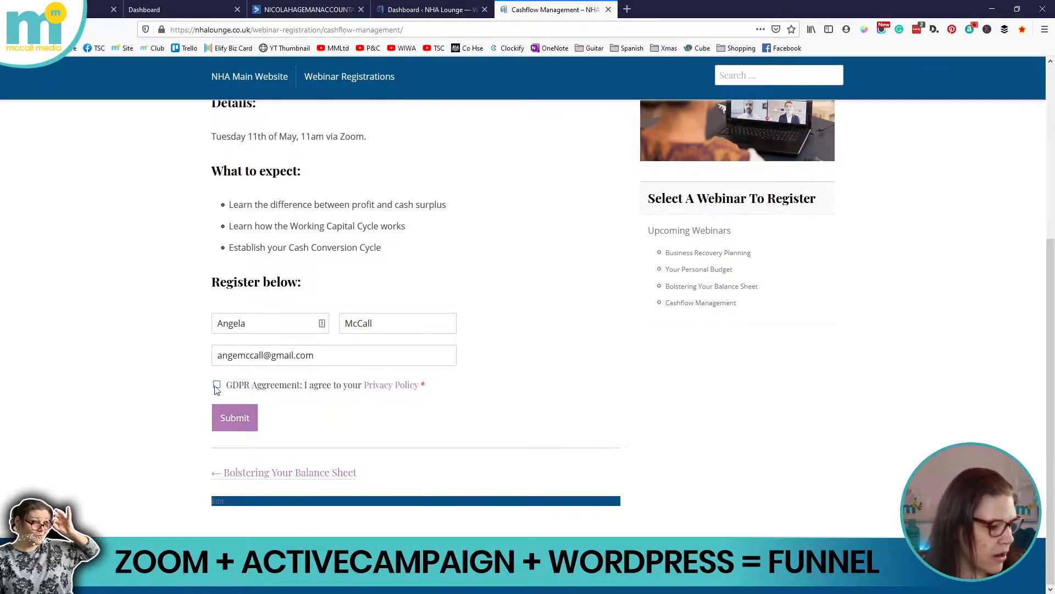
{"action": "left_click_drag", "start_coordinate": [320, 355], "coordinate": [214, 355]}
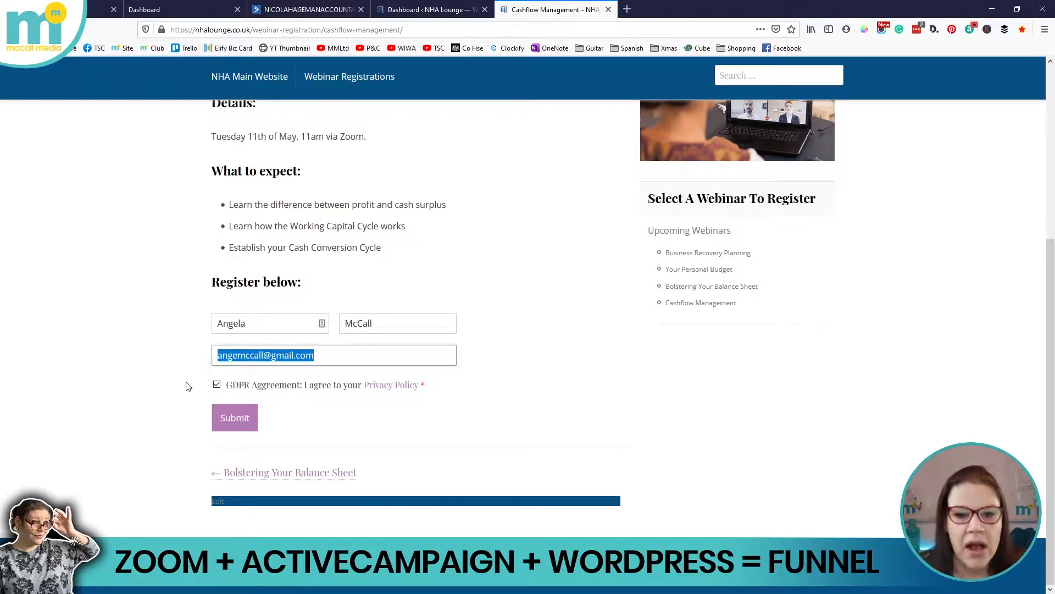
Submit the registration and confirm the Thank You For Registering page appears
{"action": "left_click", "coordinate": [228, 418]}
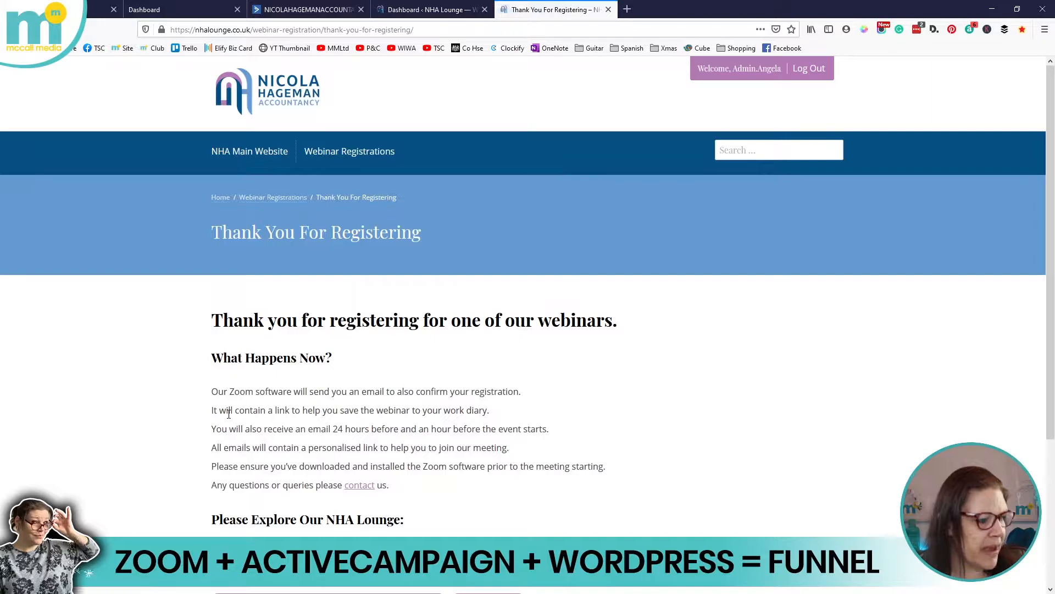
{"action": "left_click_drag", "start_coordinate": [217, 232], "coordinate": [505, 233]}
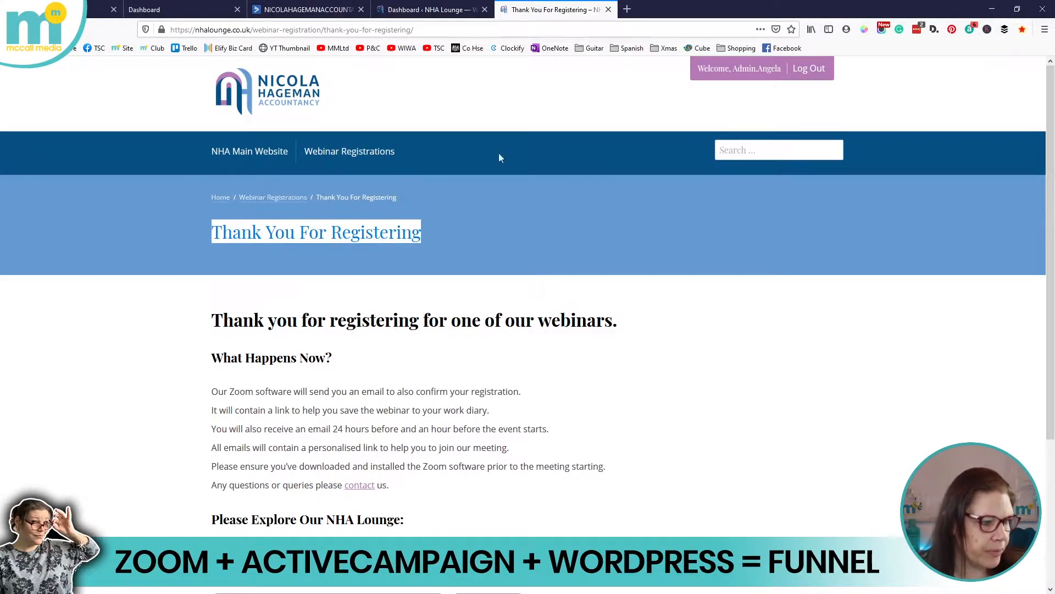
{"action": "left_click", "coordinate": [444, 5]}
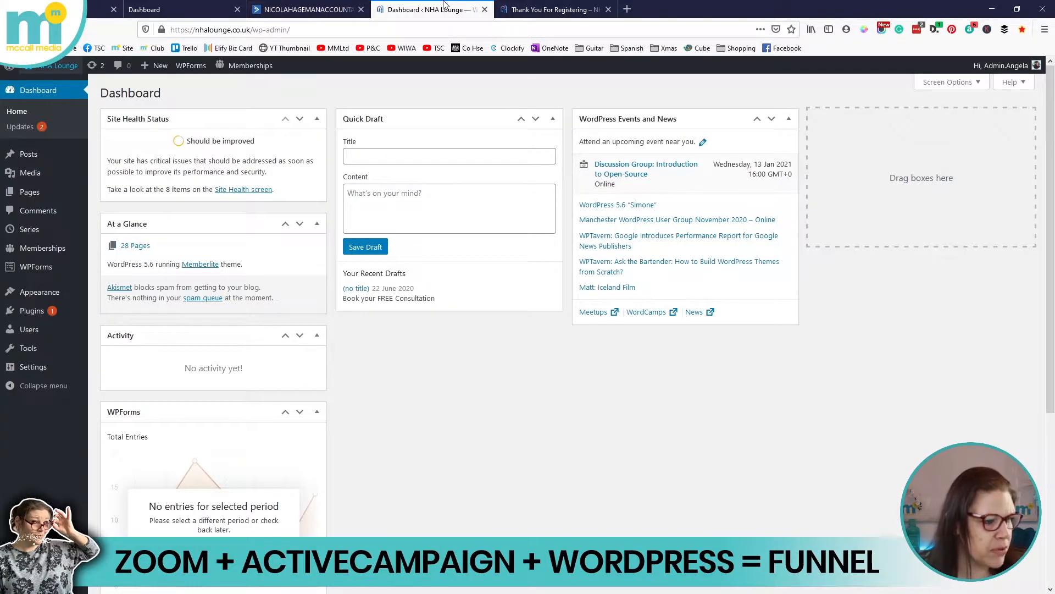
Open the Cashflow Management page for editing from All Pages
{"action": "left_click", "coordinate": [29, 197]}
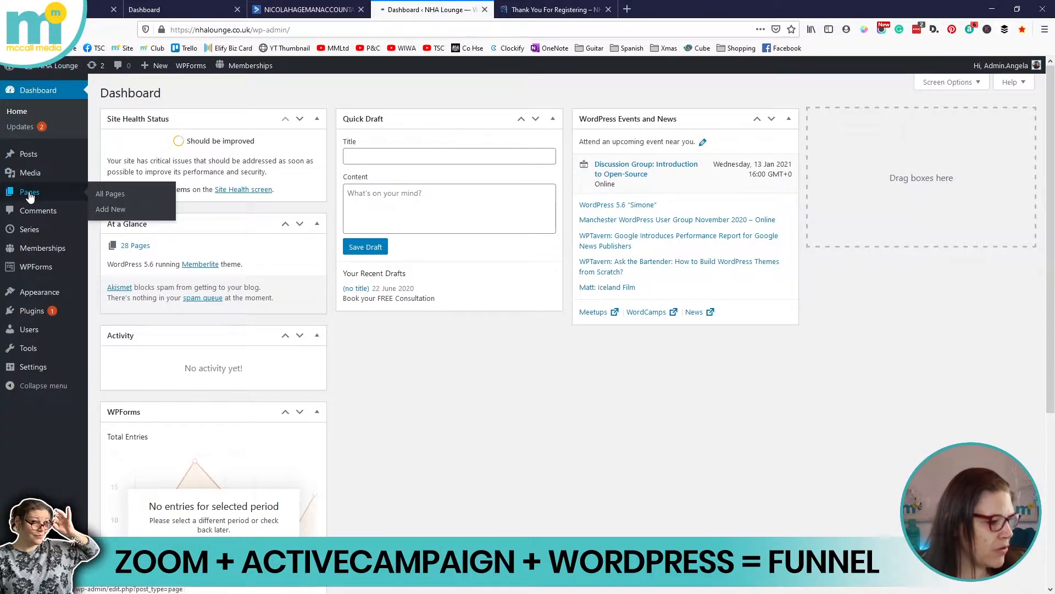
{"action": "scroll", "coordinate": [253, 413], "scroll_direction": "down", "scroll_amount": 1}
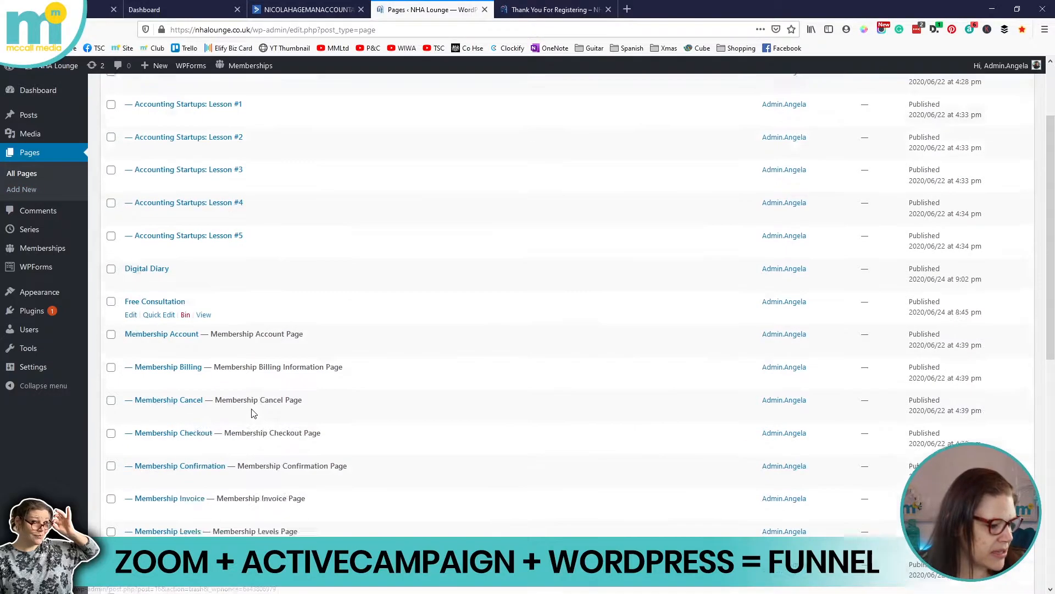
{"action": "scroll", "coordinate": [253, 413], "scroll_direction": "down", "scroll_amount": 7}
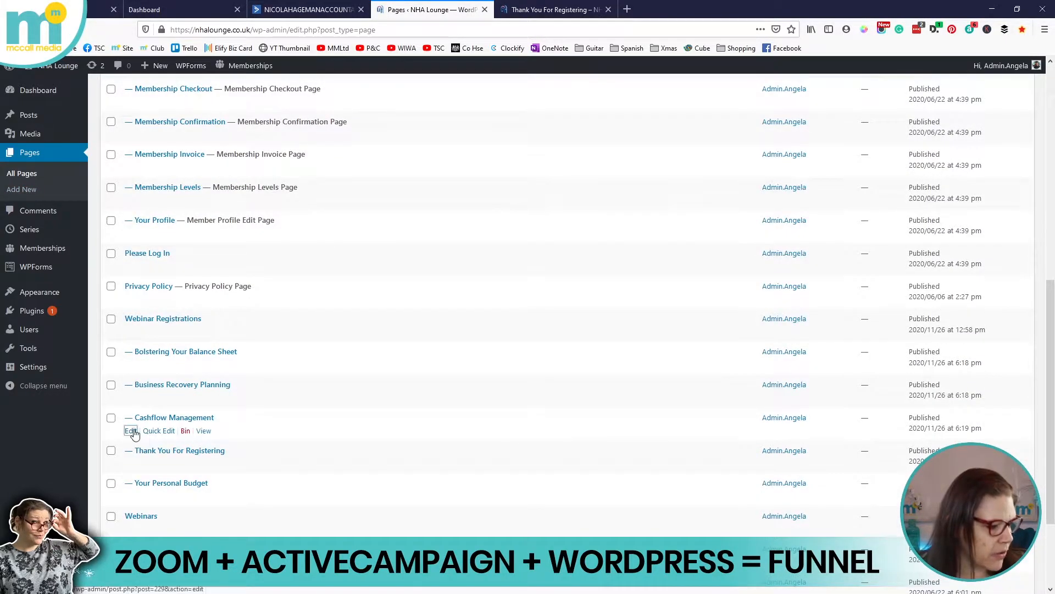
{"action": "left_click", "coordinate": [131, 432]}
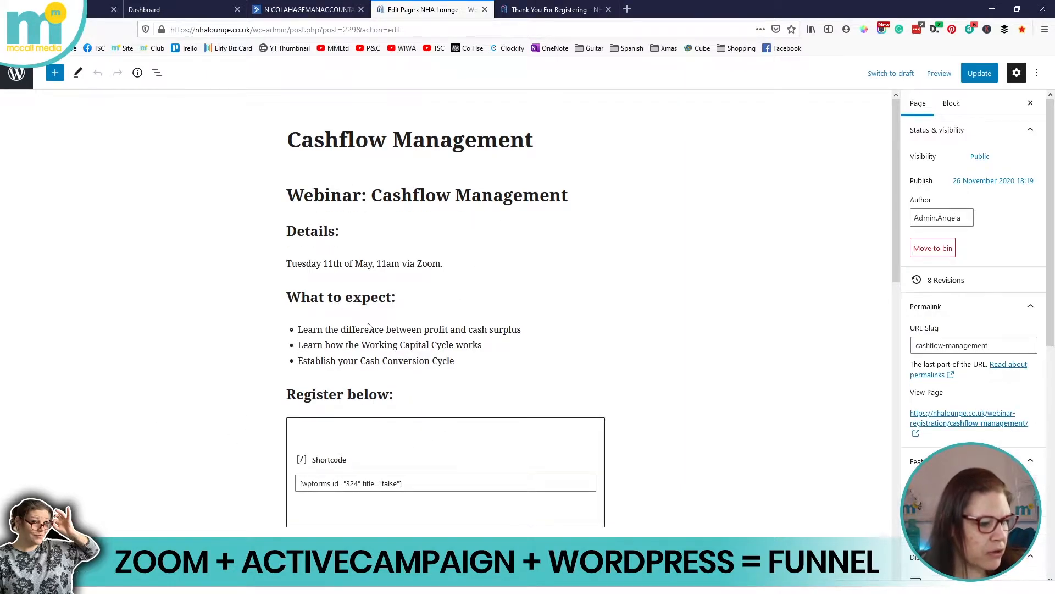
Confirm the page's WPForms shortcode uses form id 324, then return to the Pages list
{"action": "scroll", "coordinate": [425, 393], "scroll_direction": "down", "scroll_amount": 2}
{"action": "scroll", "coordinate": [425, 393], "scroll_direction": "down", "scroll_amount": 1}
{"action": "left_click_drag", "start_coordinate": [300, 373], "coordinate": [408, 375]}
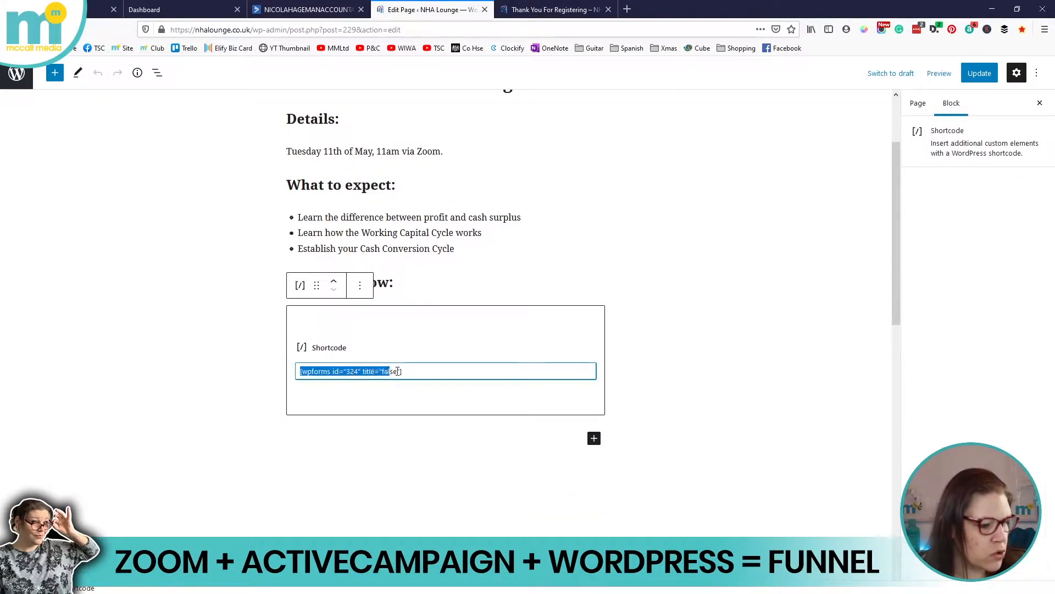
{"action": "double_click", "coordinate": [350, 374]}
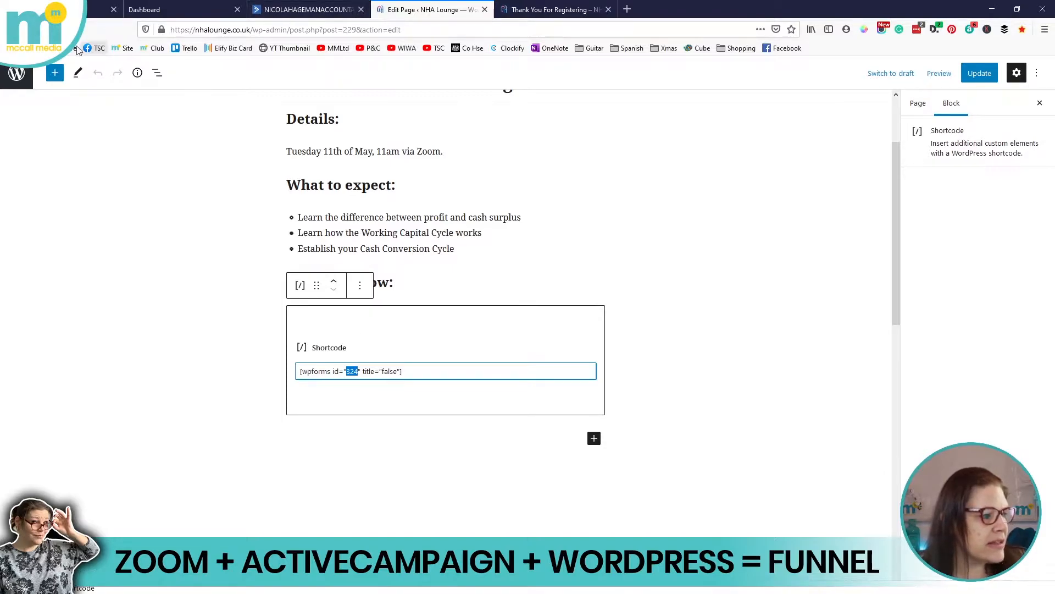
{"action": "left_click", "coordinate": [16, 73]}
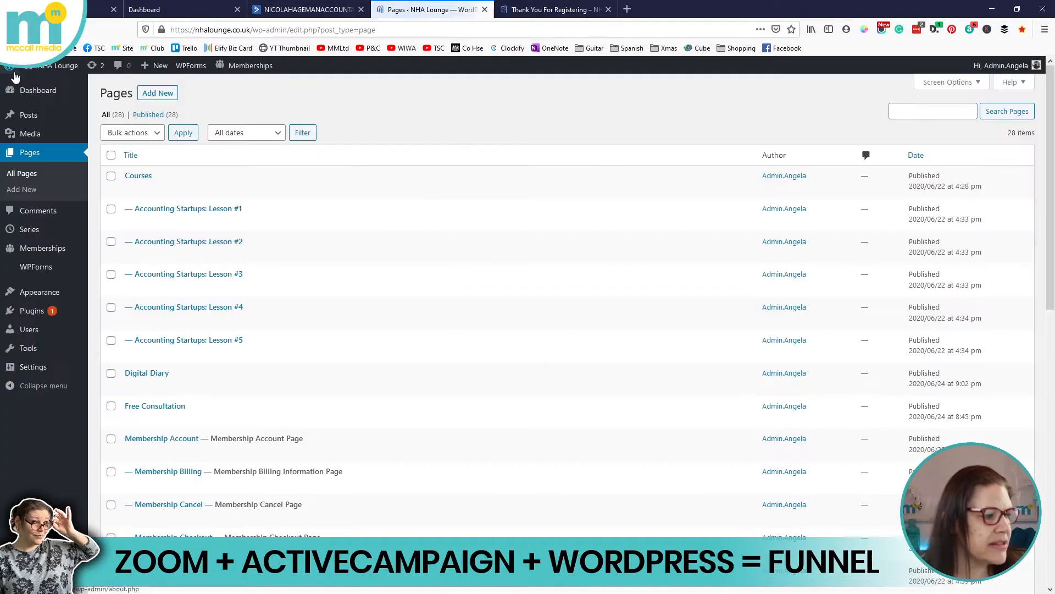
Edit the Webinar: Cashflow Management form and show its ActiveCampaign marketing connection
{"action": "left_click", "coordinate": [40, 268]}
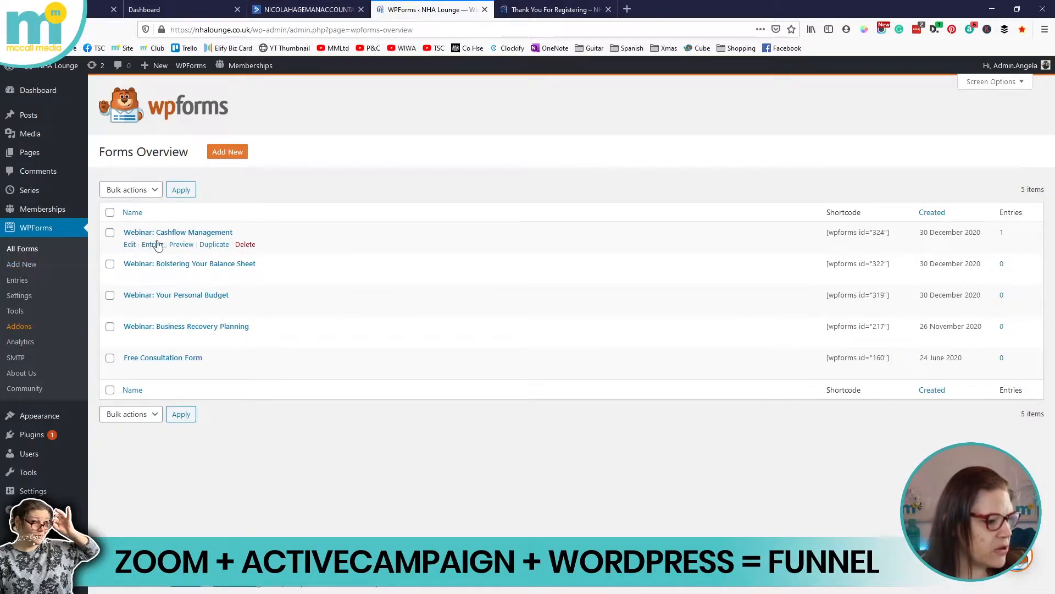
{"action": "left_click_drag", "start_coordinate": [828, 232], "coordinate": [886, 232]}
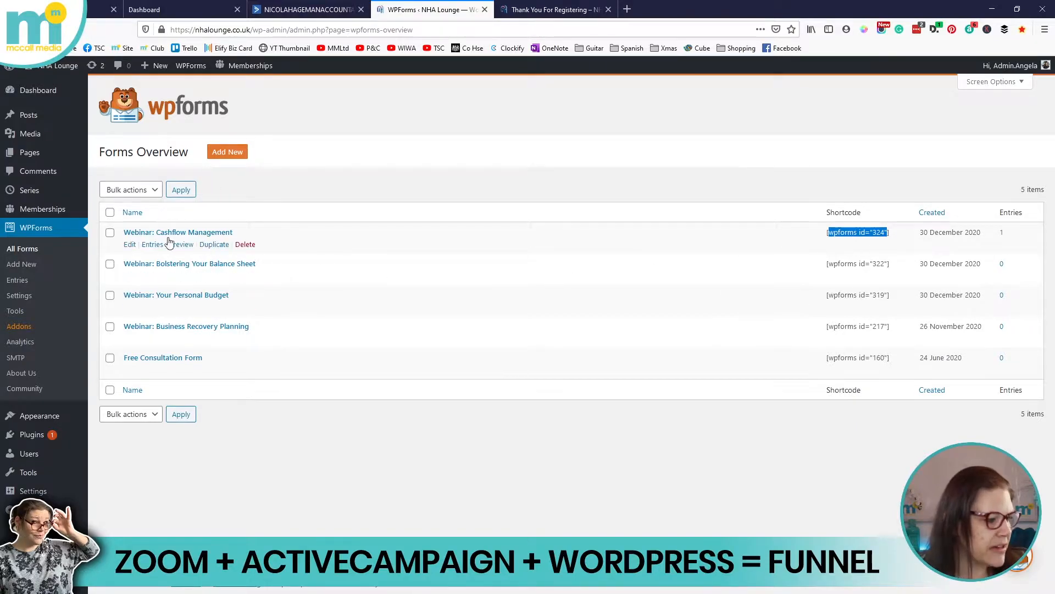
{"action": "left_click", "coordinate": [130, 244]}
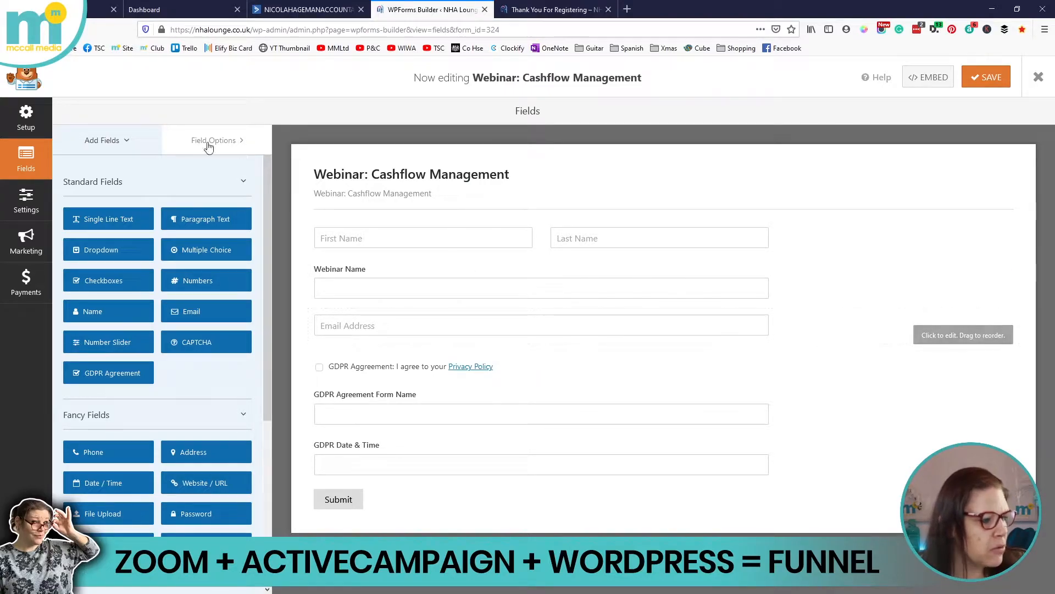
{"action": "left_click", "coordinate": [28, 237]}
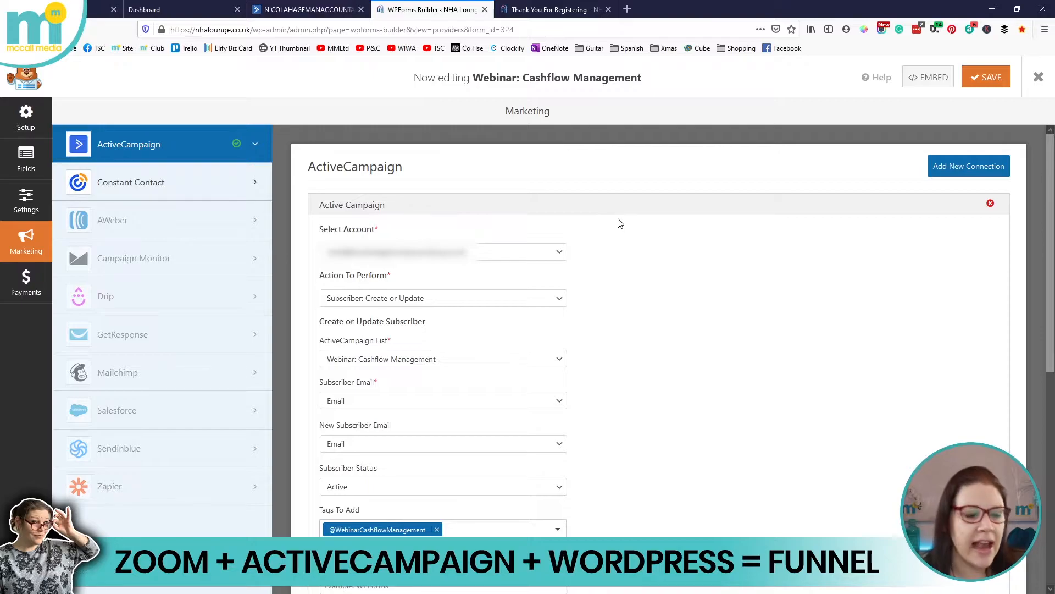
Review the ActiveCampaign field mapping for Name, Email and Webinar Name, then exit the builder
{"action": "scroll", "coordinate": [620, 223], "scroll_direction": "down", "scroll_amount": 3}
{"action": "scroll", "coordinate": [549, 203], "scroll_direction": "up", "scroll_amount": 1}
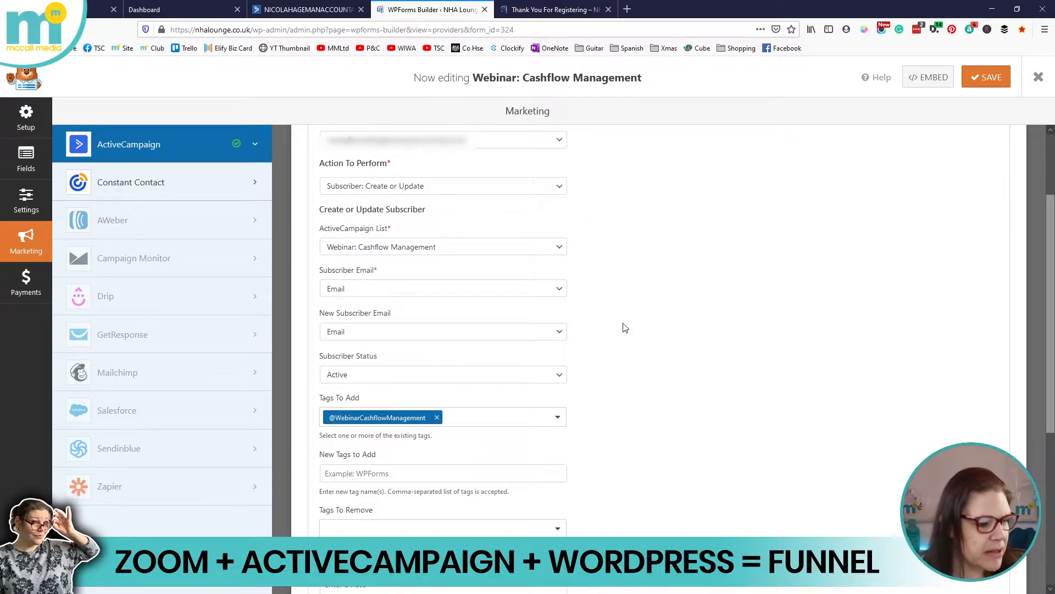
{"action": "scroll", "coordinate": [625, 328], "scroll_direction": "down", "scroll_amount": 3}
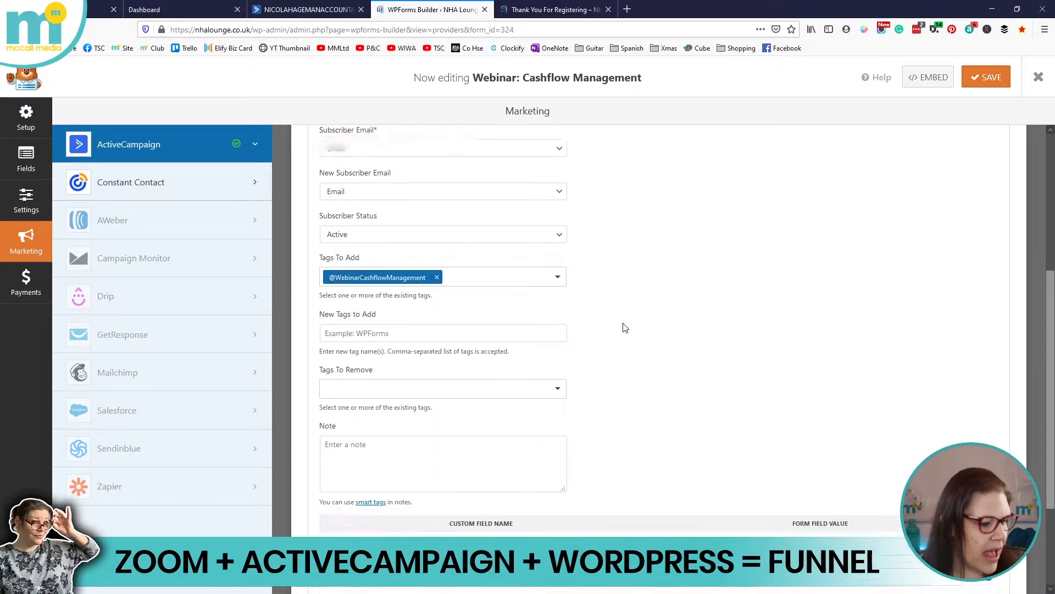
{"action": "scroll", "coordinate": [571, 285], "scroll_direction": "down", "scroll_amount": 2}
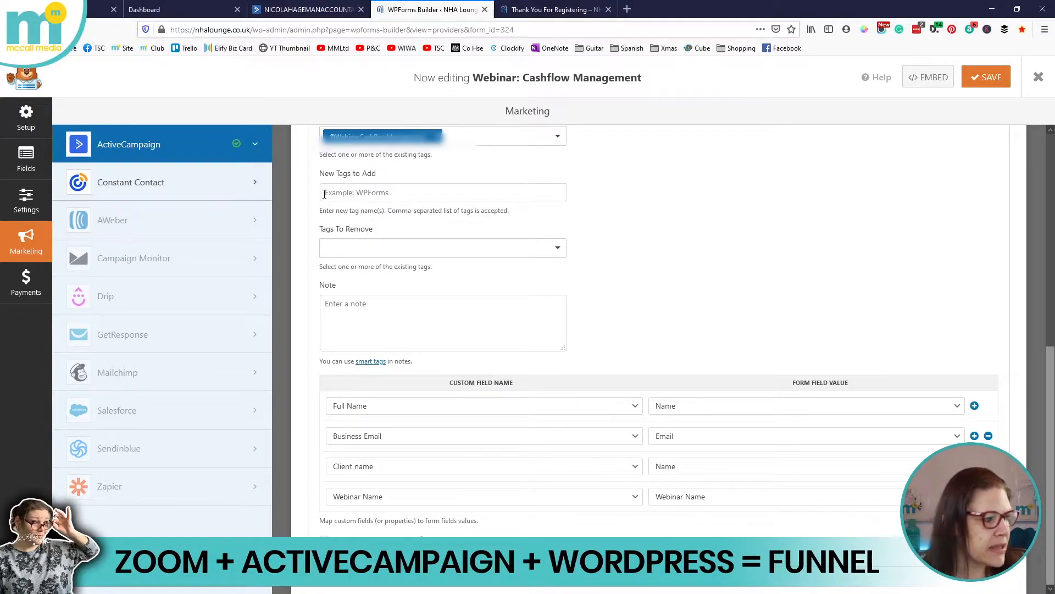
{"action": "left_click", "coordinate": [1038, 78]}
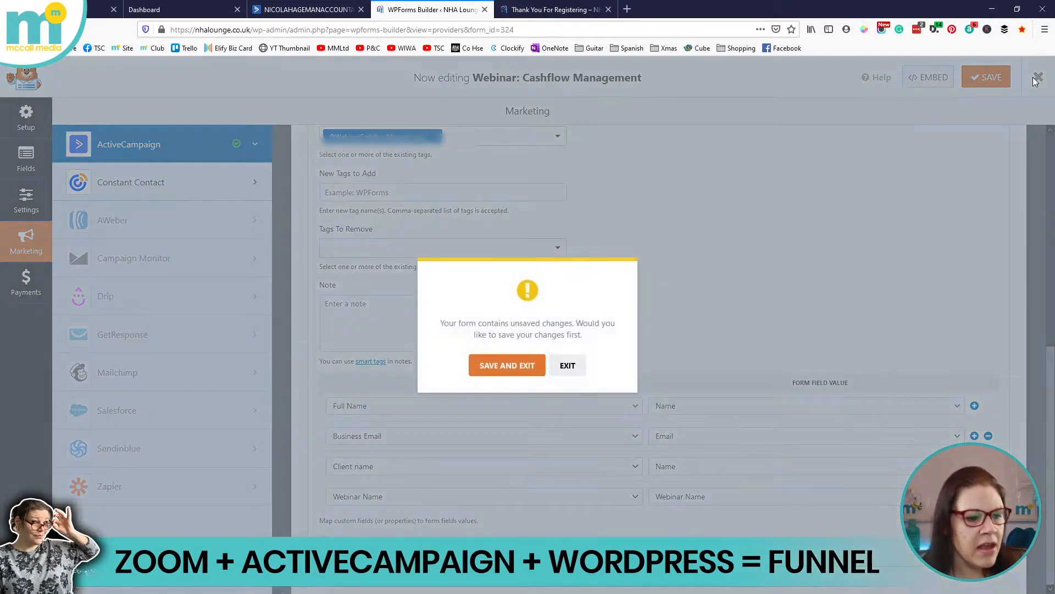
Save and exit the form, then go to the ActiveCampaign dashboard
{"action": "left_click", "coordinate": [509, 365]}
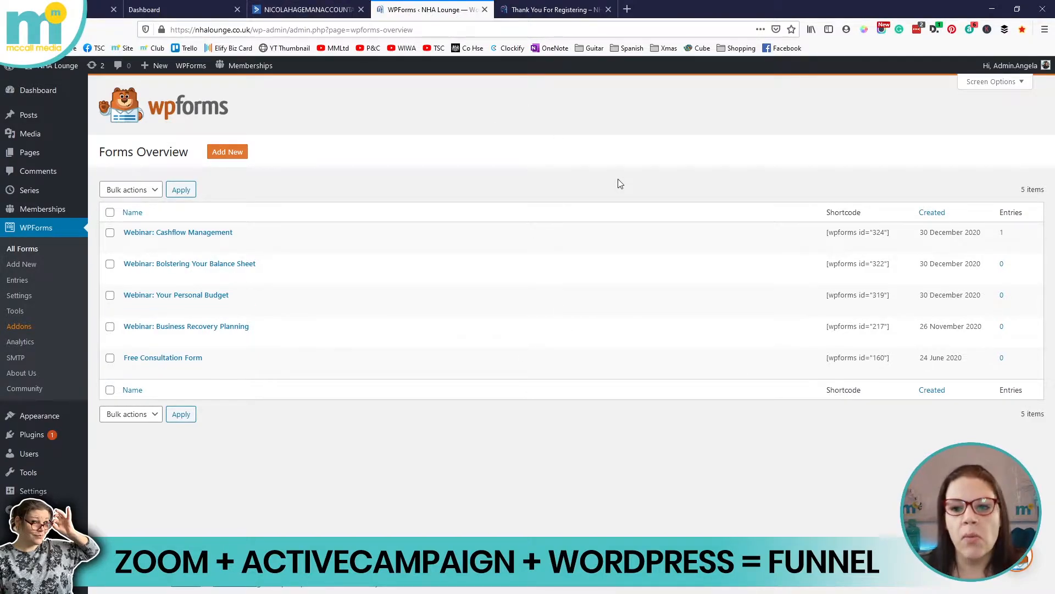
{"action": "left_click", "coordinate": [311, 7]}
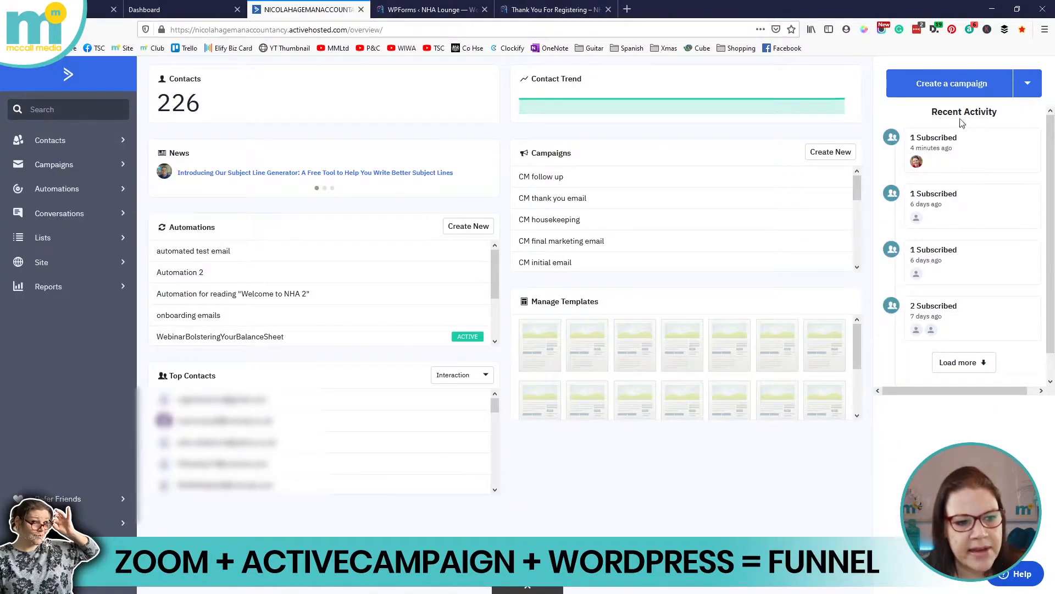
Open the contacts of the Webinar: Cashflow Management list from ActiveCampaign's Lists overview
{"action": "mouse_move", "coordinate": [917, 164]}
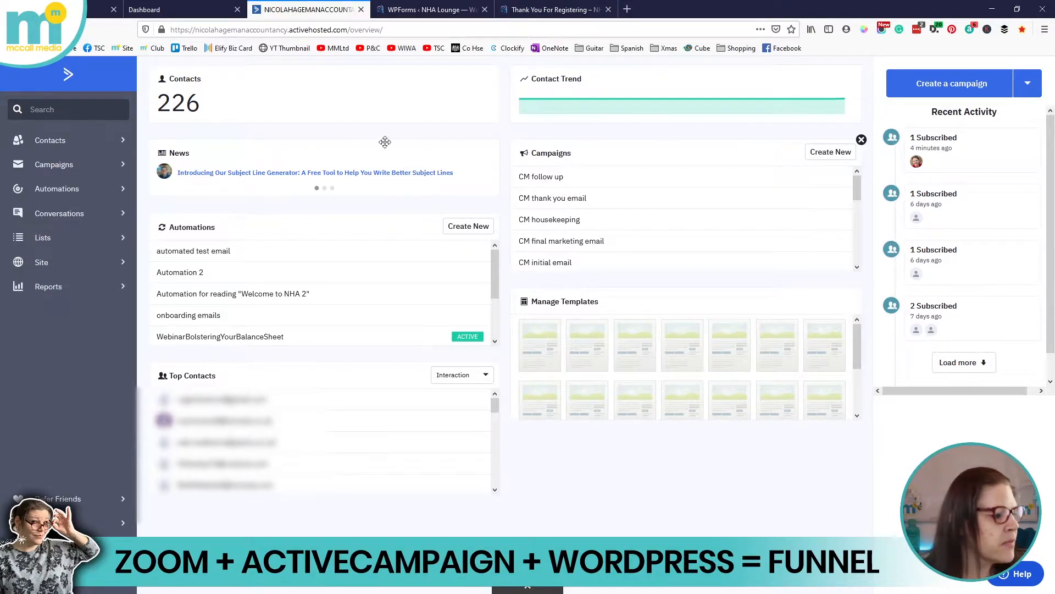
{"action": "left_click", "coordinate": [68, 242]}
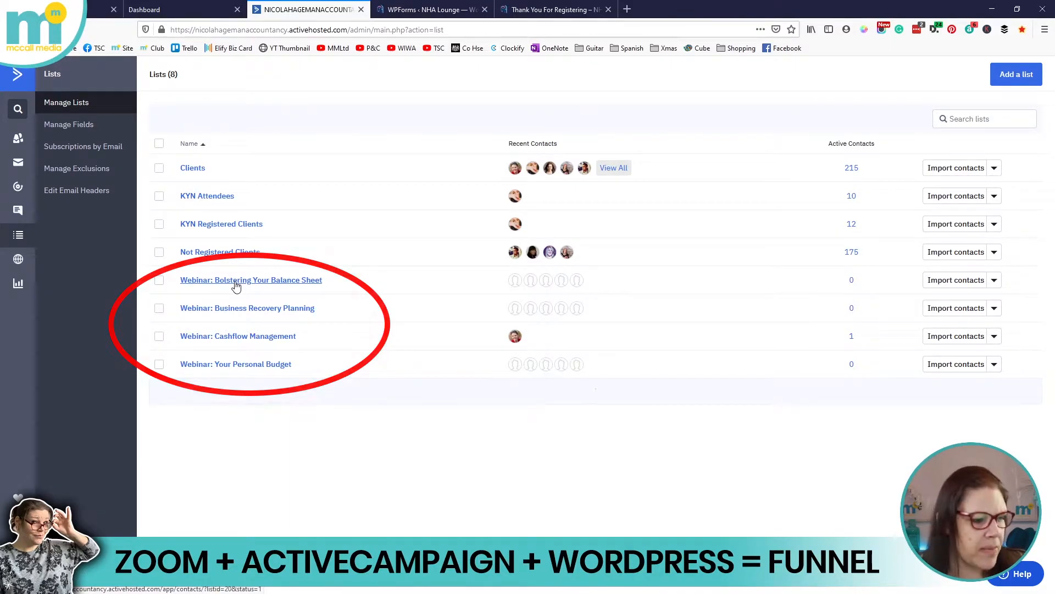
{"action": "mouse_move", "coordinate": [512, 341]}
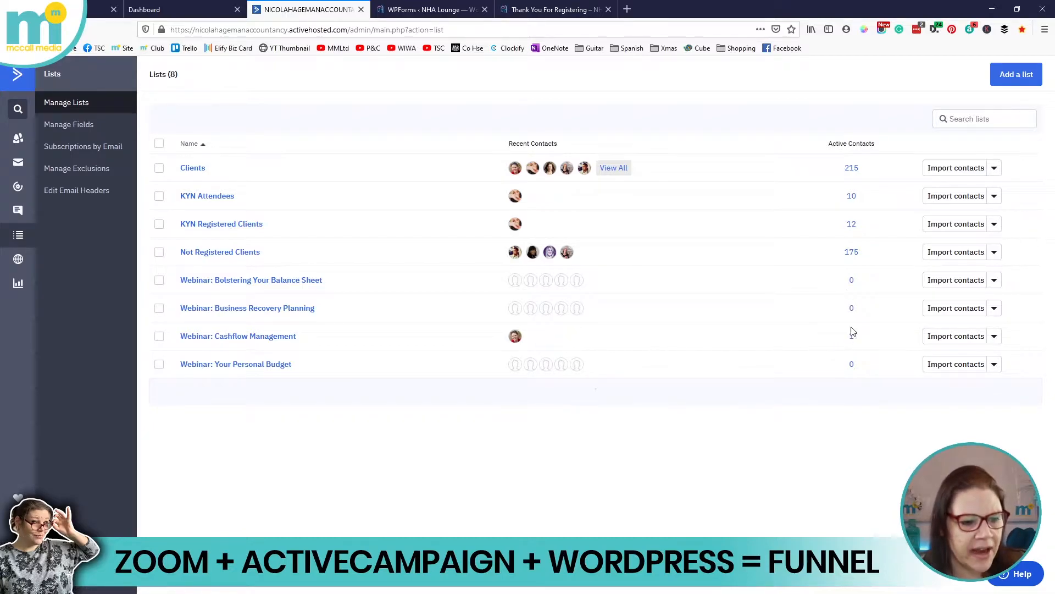
{"action": "left_click", "coordinate": [263, 337]}
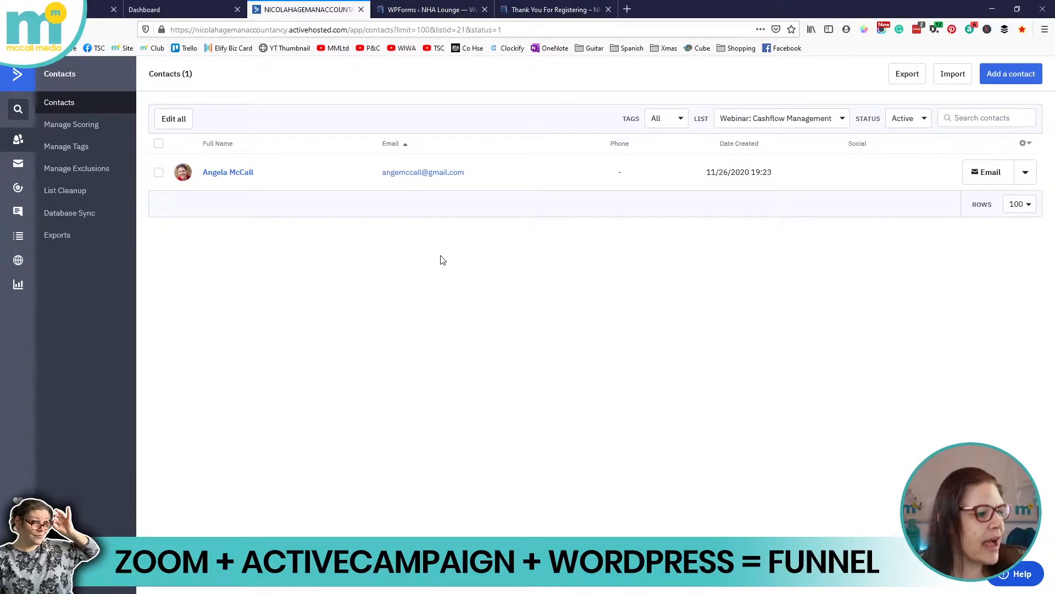
Find the WebinarCashflowManagement automation in Automations and open it for editing
{"action": "left_click", "coordinate": [17, 190]}
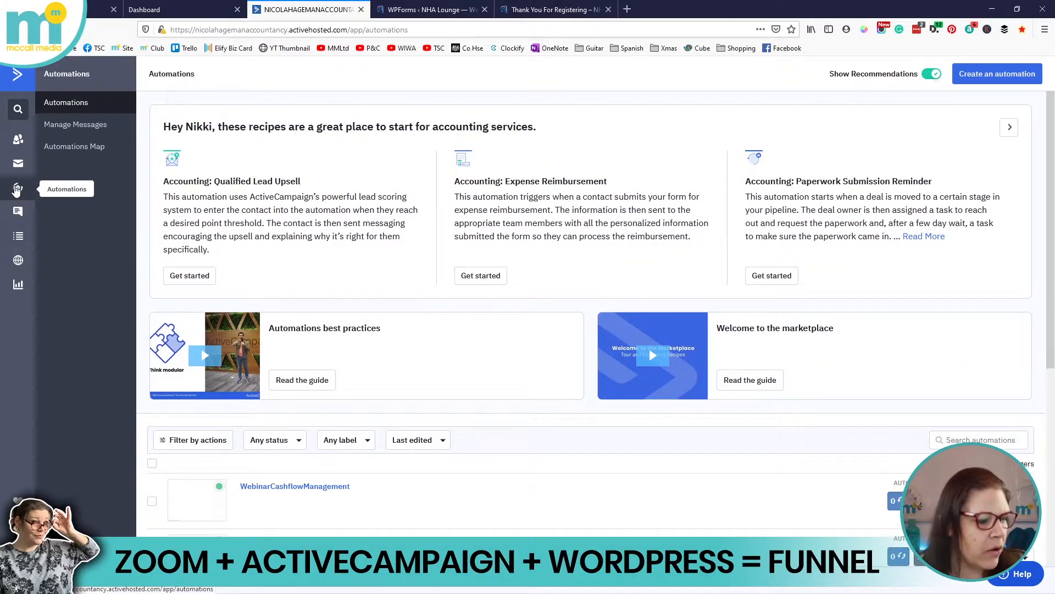
{"action": "scroll", "coordinate": [293, 135], "scroll_direction": "down", "scroll_amount": 5}
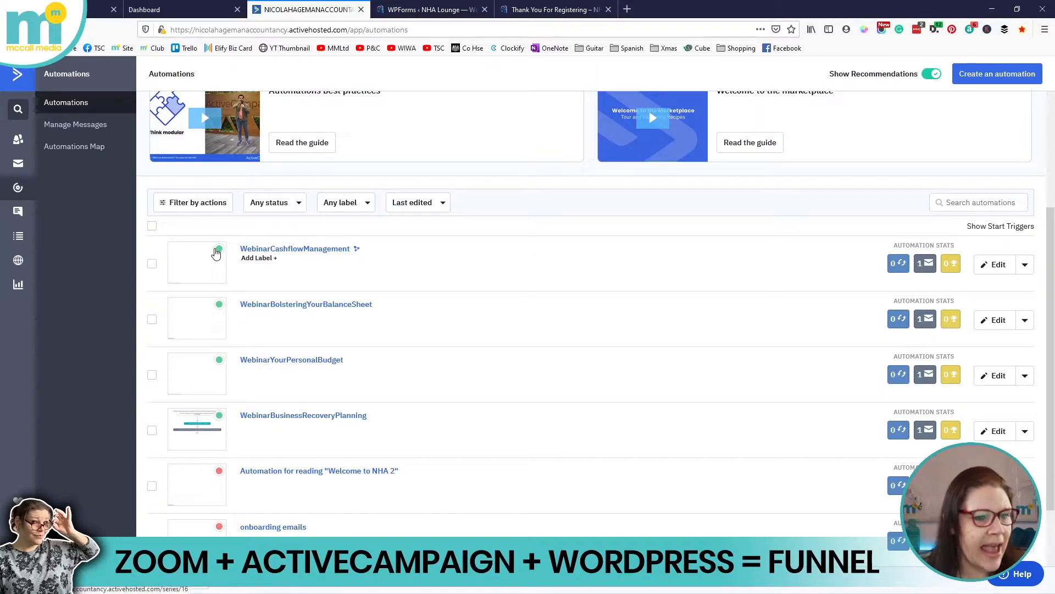
{"action": "scroll", "coordinate": [220, 258], "scroll_direction": "down", "scroll_amount": 2}
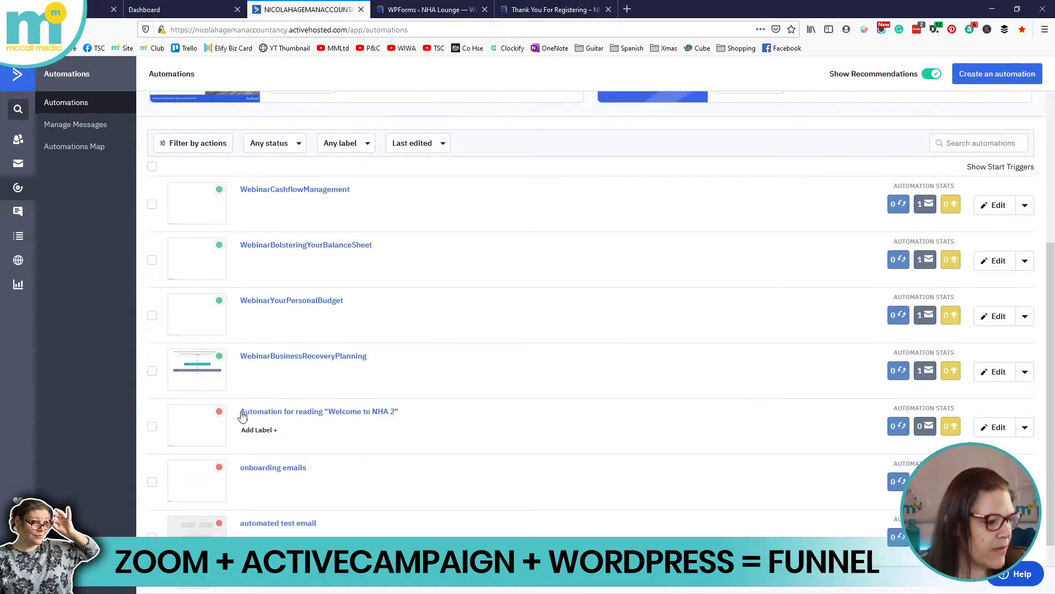
{"action": "scroll", "coordinate": [355, 429], "scroll_direction": "up", "scroll_amount": 2}
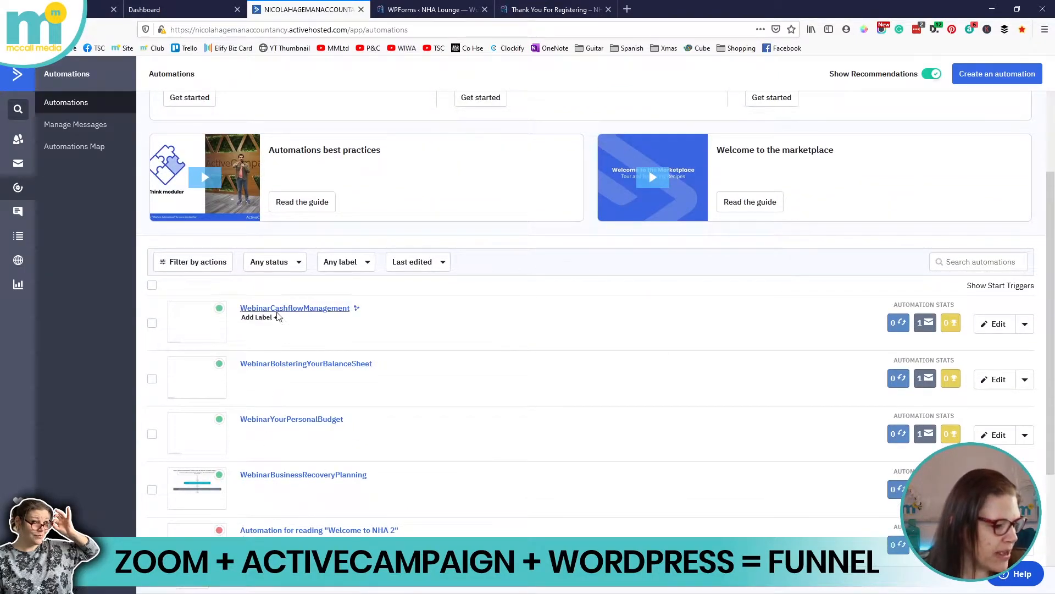
{"action": "left_click", "coordinate": [995, 324]}
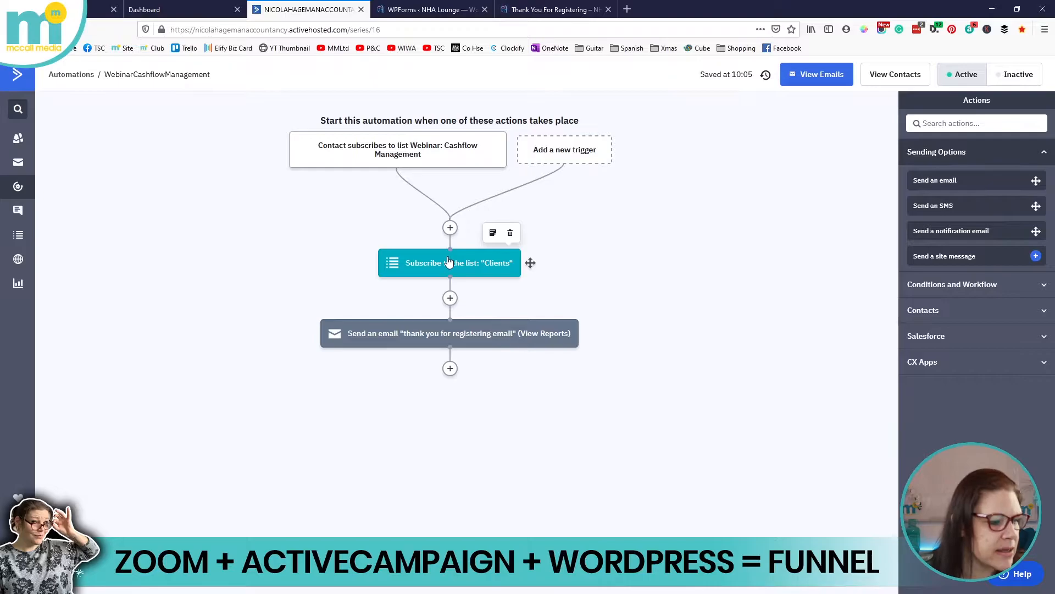
Open the workflow's Send an email step to see which email it sends
{"action": "mouse_move", "coordinate": [423, 333]}
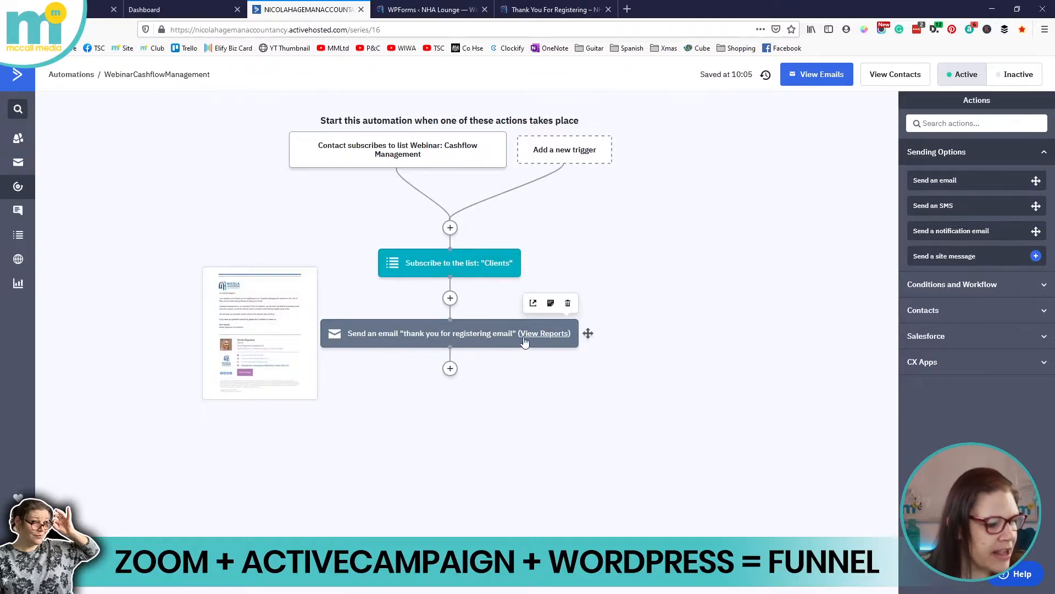
{"action": "left_click", "coordinate": [463, 335]}
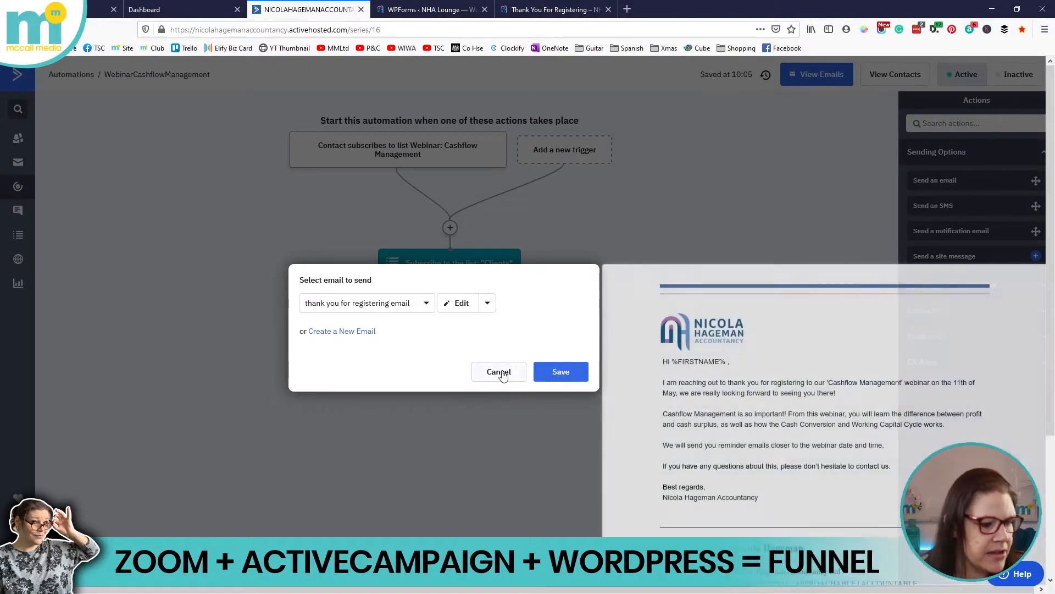
Cancel the email selection, keeping the thank you for registering email
{"action": "left_click", "coordinate": [500, 373]}
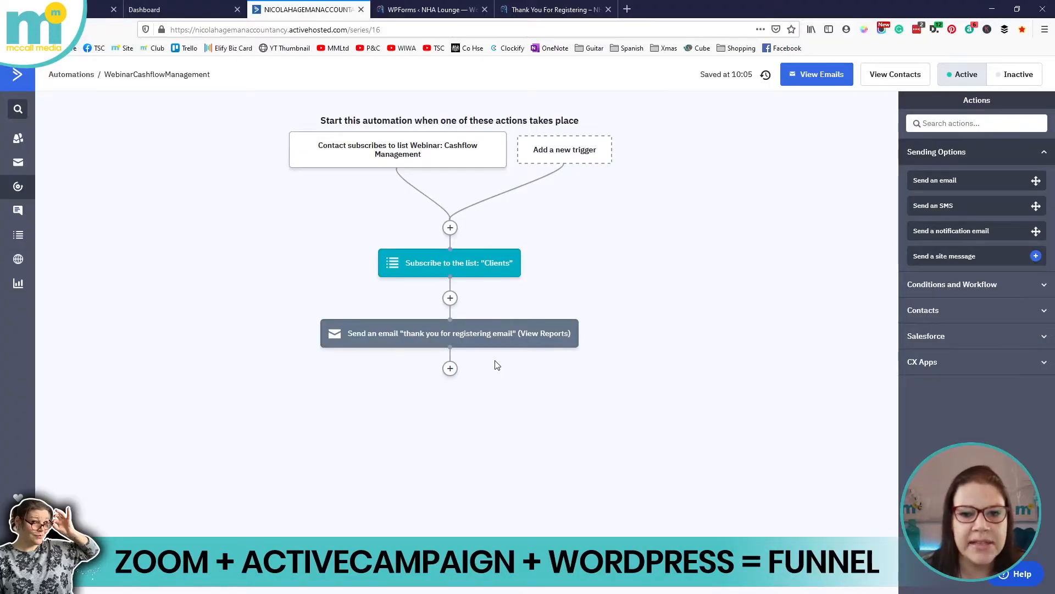
Switch to the Zapier dashboard tab, which shows 4 of 5 Zaps used on the Free Plan
{"action": "left_click", "coordinate": [182, 7]}
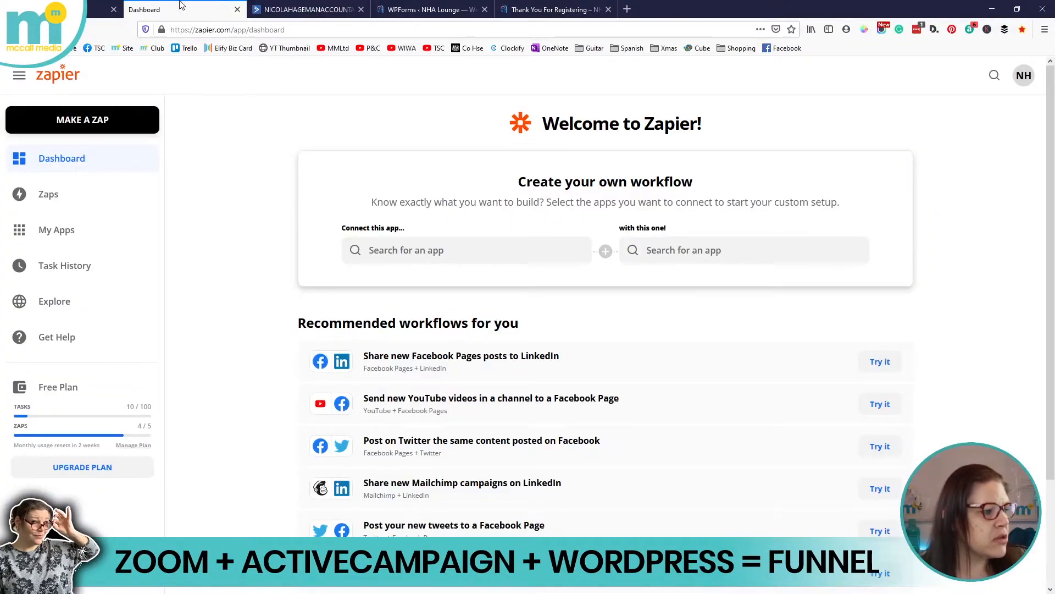
Open My Zaps to see the four active Zaps creating Zoom registrants, including Cashflow Management
{"action": "left_click", "coordinate": [53, 199]}
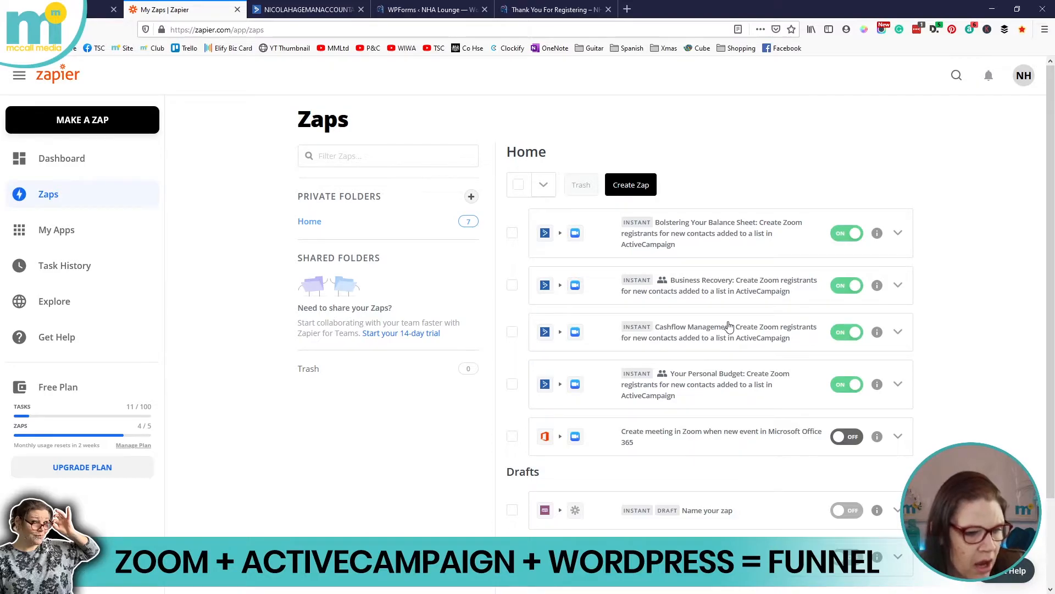
Open the Cashflow Management Zap and inspect its ActiveCampaign trigger's account and the list it watches
{"action": "left_click", "coordinate": [728, 327]}
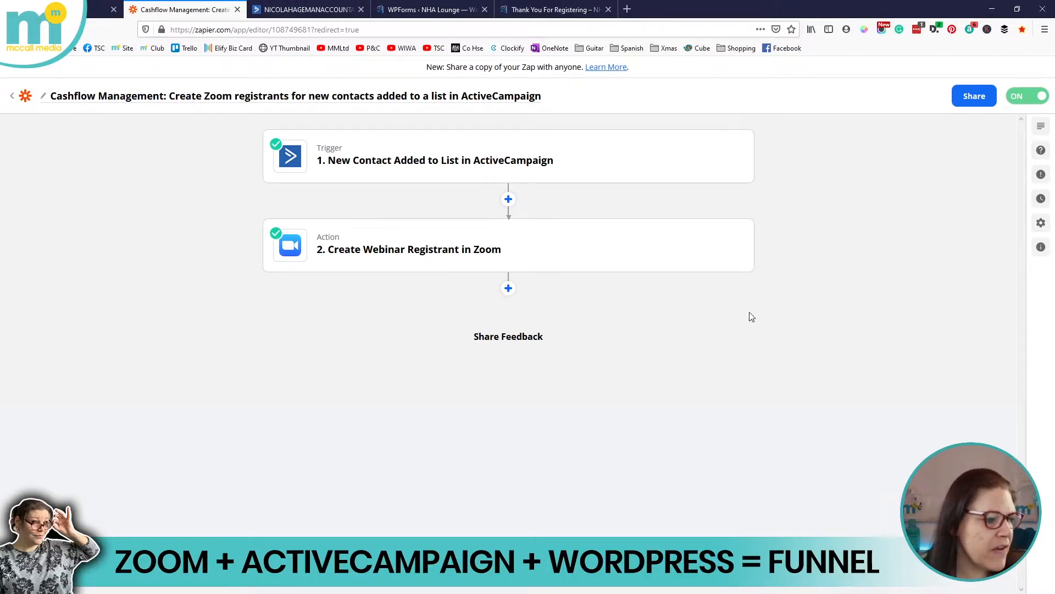
{"action": "left_click", "coordinate": [495, 158]}
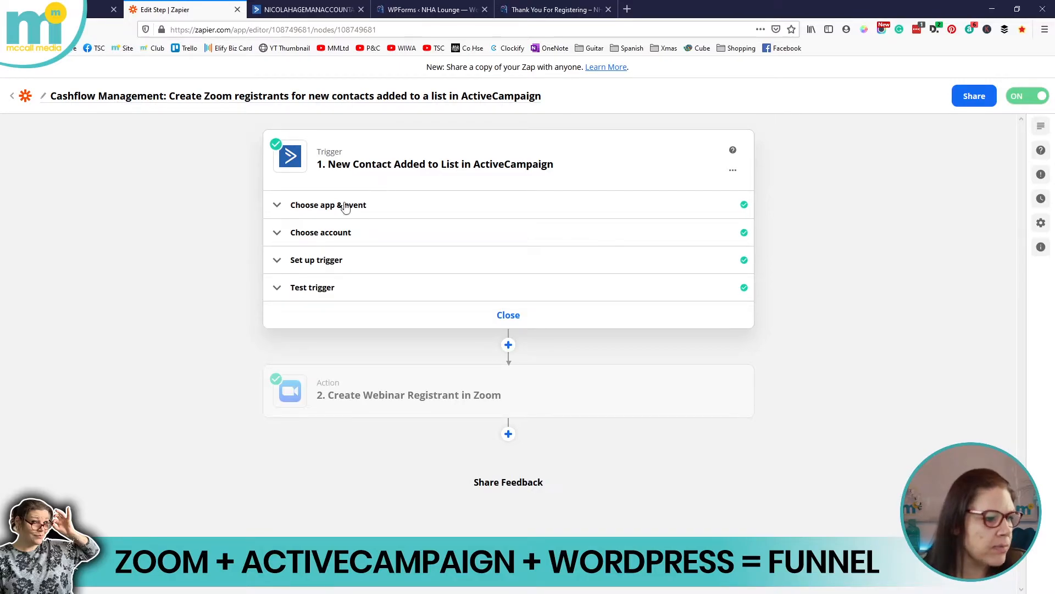
{"action": "left_click", "coordinate": [338, 205]}
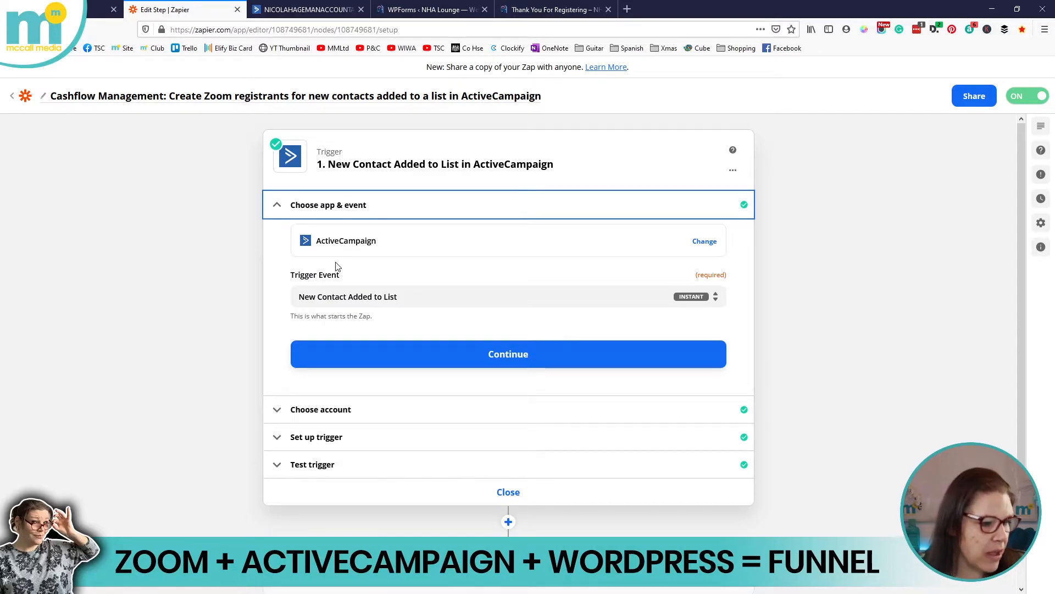
{"action": "left_click", "coordinate": [315, 410]}
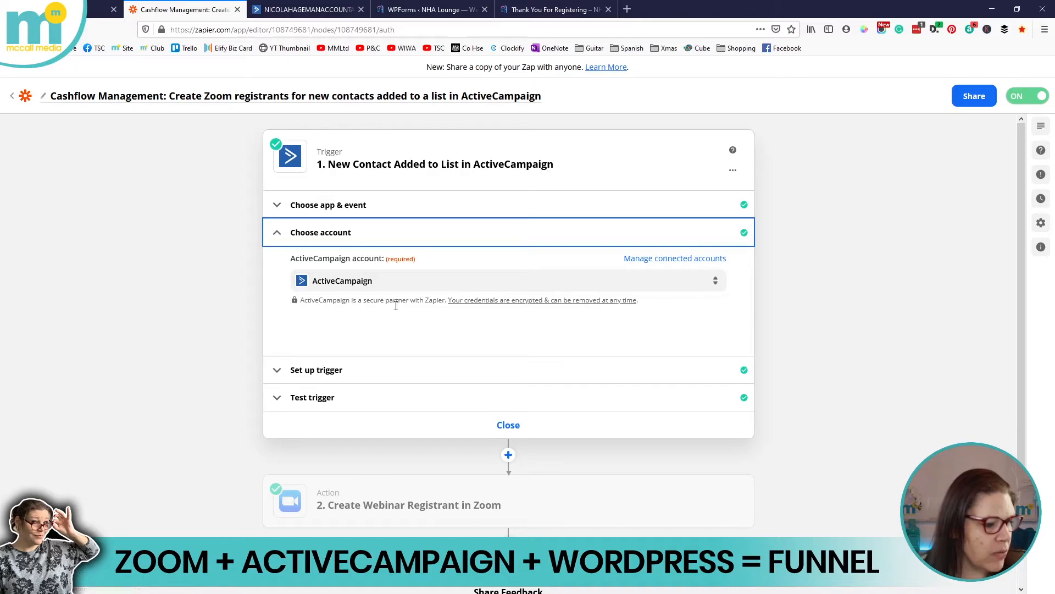
{"action": "left_click", "coordinate": [323, 374]}
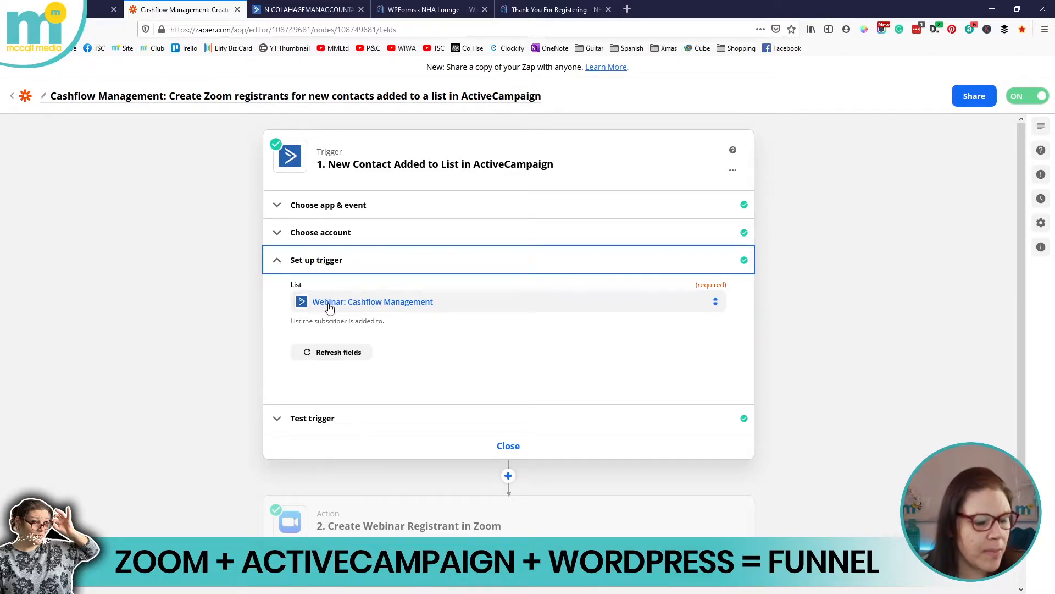
Cross-check the ActiveCampaign contact lists overview, then return to the Cashflow Management Zap
{"action": "left_click", "coordinate": [308, 9]}
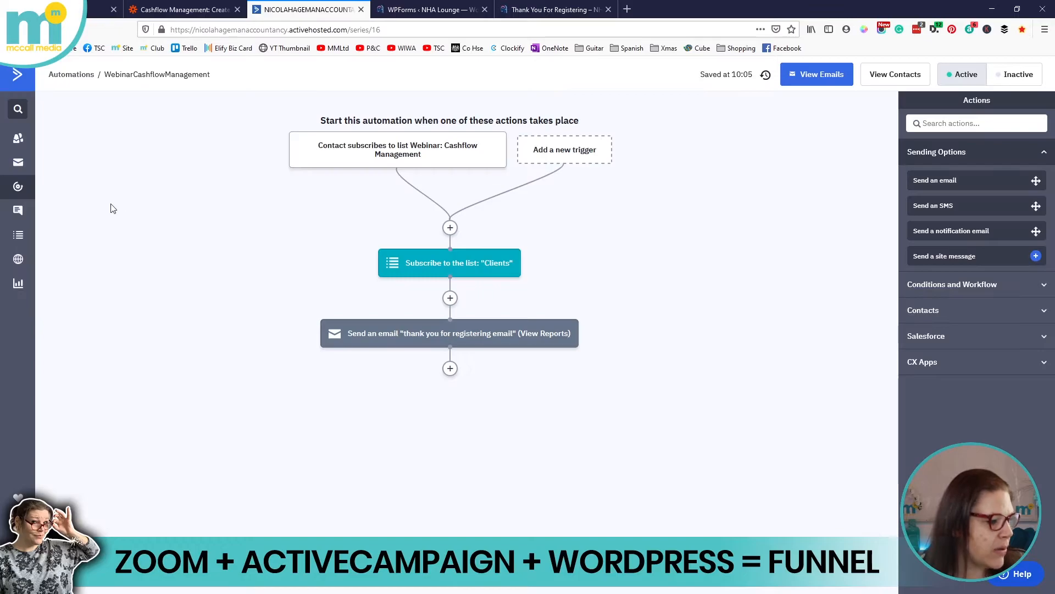
{"action": "left_click", "coordinate": [23, 230]}
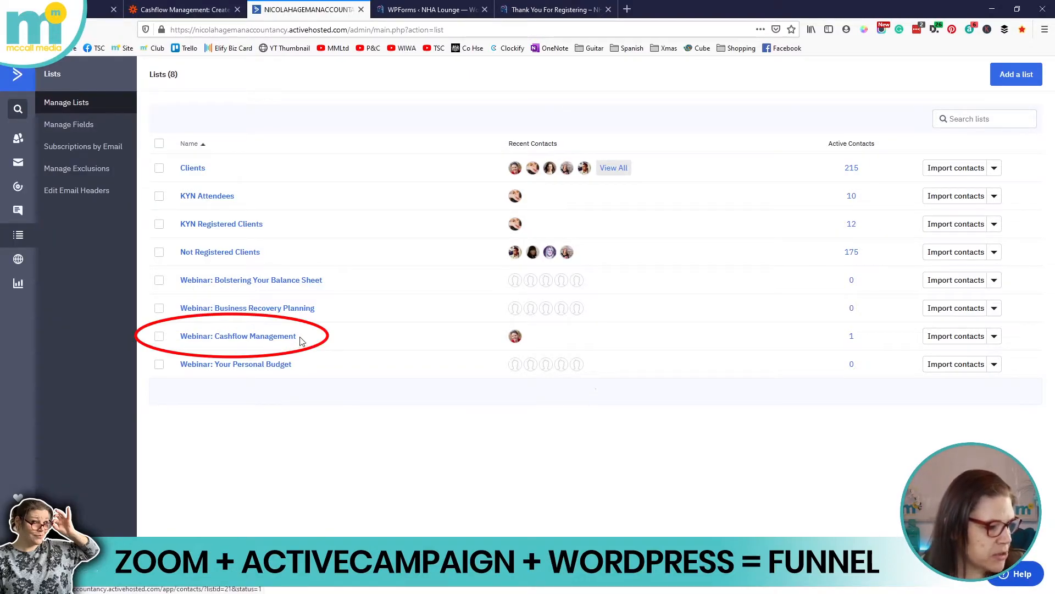
{"action": "left_click", "coordinate": [218, 11]}
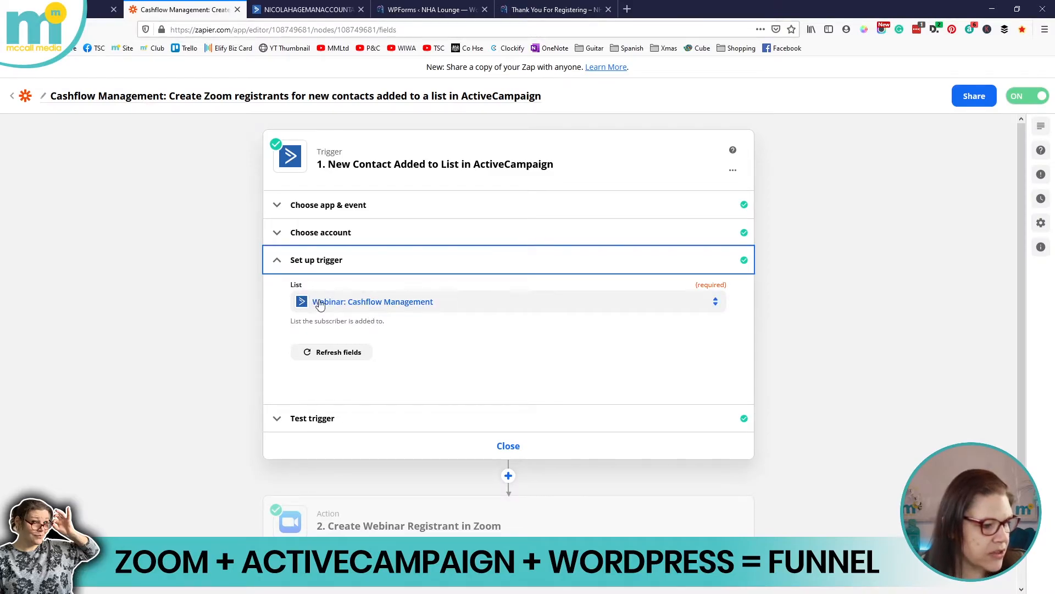
Review the trigger's account, app and event, list setting, and its sample contact test data
{"action": "left_click", "coordinate": [321, 232]}
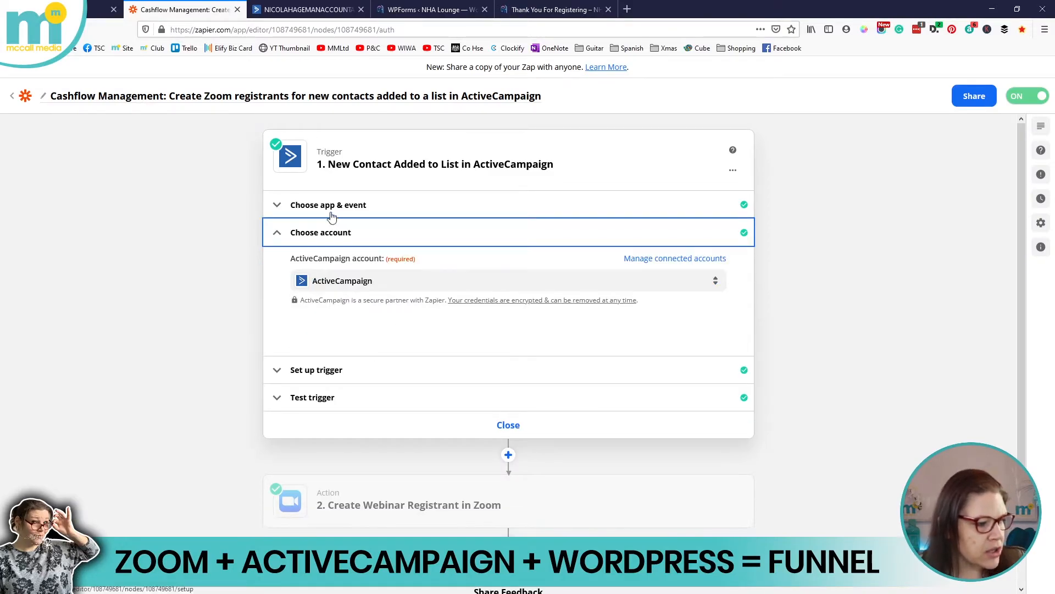
{"action": "left_click", "coordinate": [330, 212]}
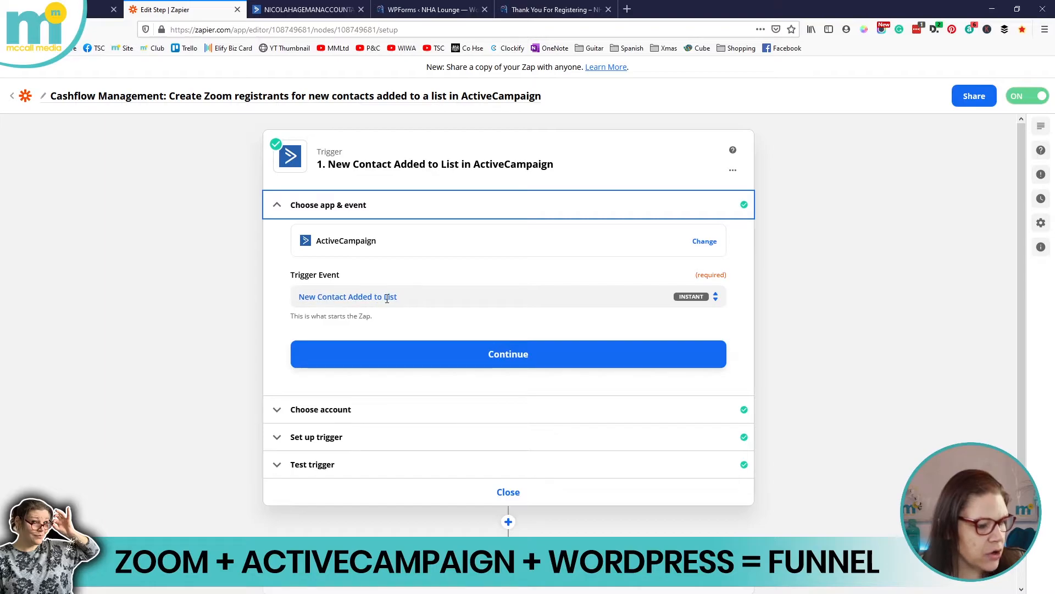
{"action": "left_click", "coordinate": [332, 436]}
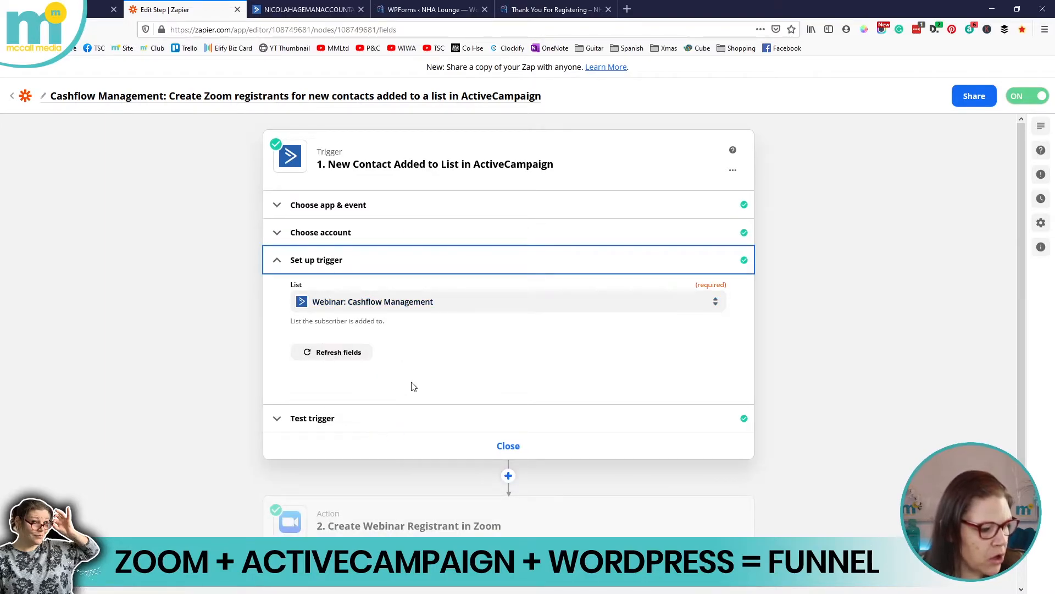
{"action": "scroll", "coordinate": [407, 392], "scroll_direction": "down", "scroll_amount": 2}
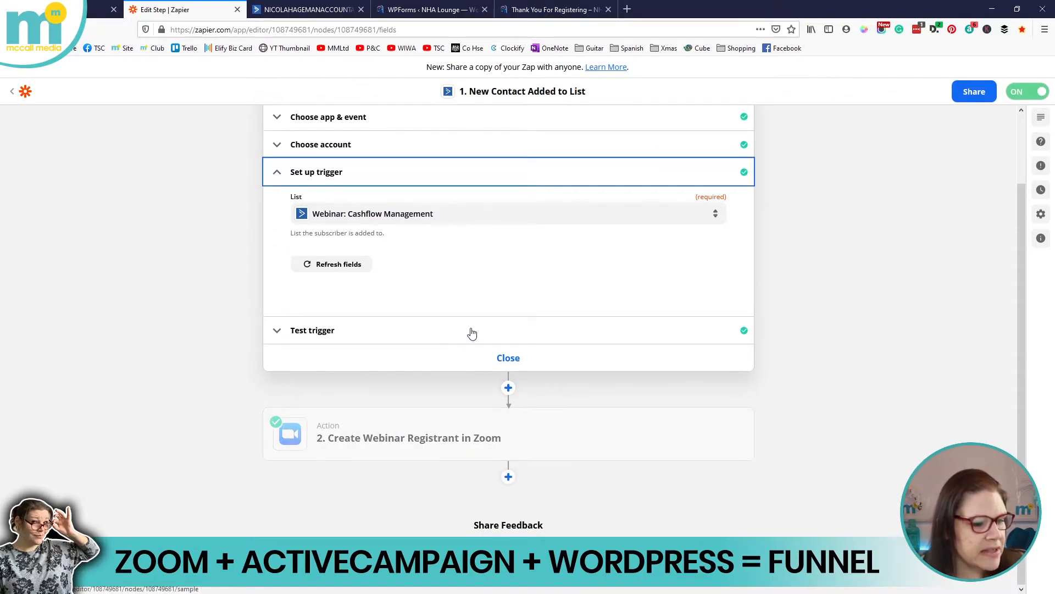
{"action": "left_click", "coordinate": [362, 330]}
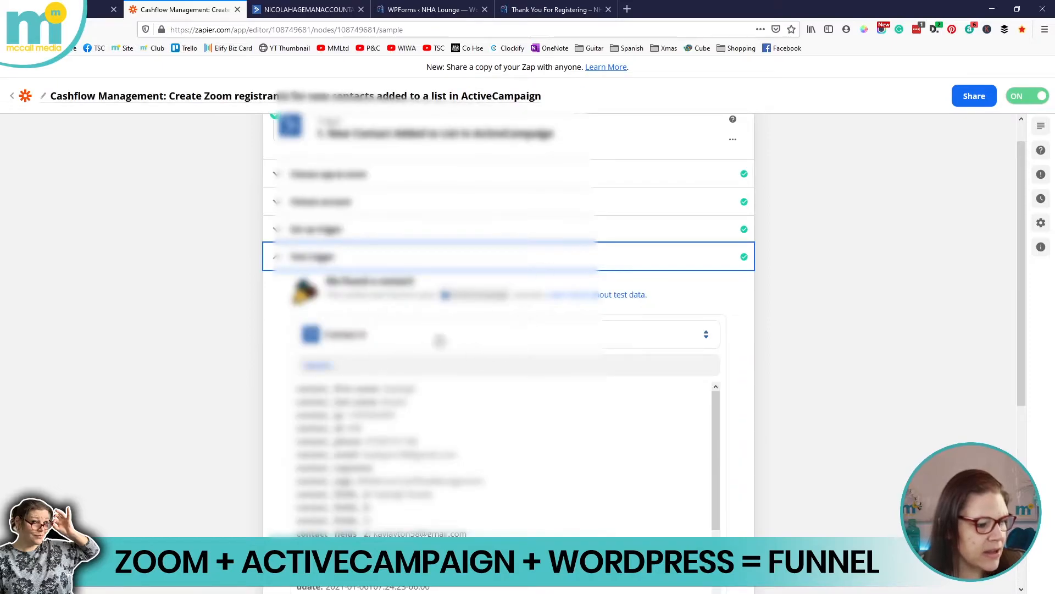
Scroll down and open the Create Webinar Registrant in Zoom action step
{"action": "scroll", "coordinate": [502, 377], "scroll_direction": "down", "scroll_amount": 5}
{"action": "scroll", "coordinate": [542, 354], "scroll_direction": "up", "scroll_amount": 2}
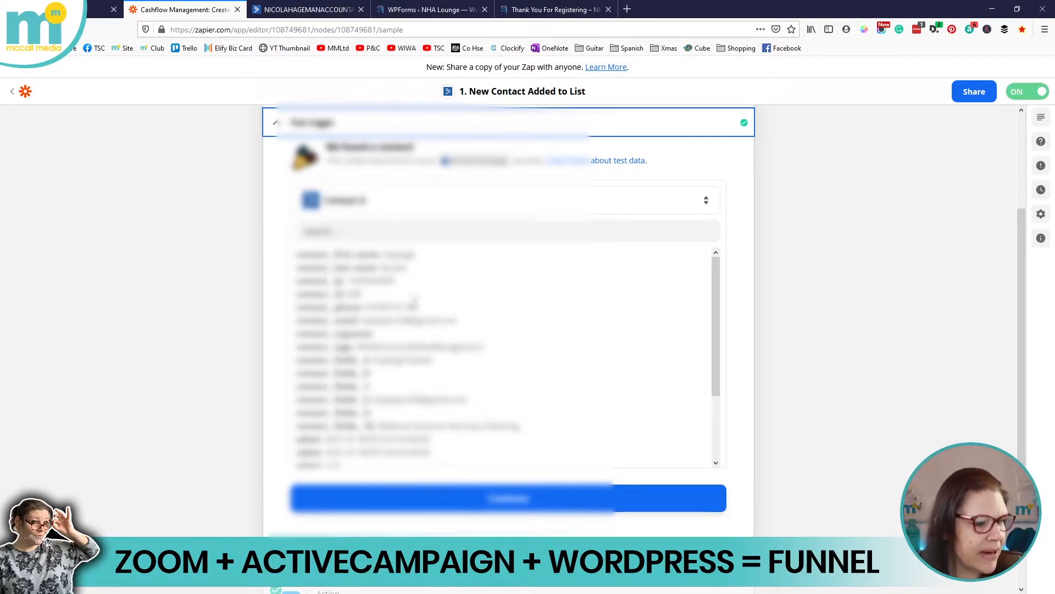
{"action": "scroll", "coordinate": [720, 286], "scroll_direction": "down", "scroll_amount": 5}
{"action": "scroll", "coordinate": [778, 278], "scroll_direction": "down", "scroll_amount": 3}
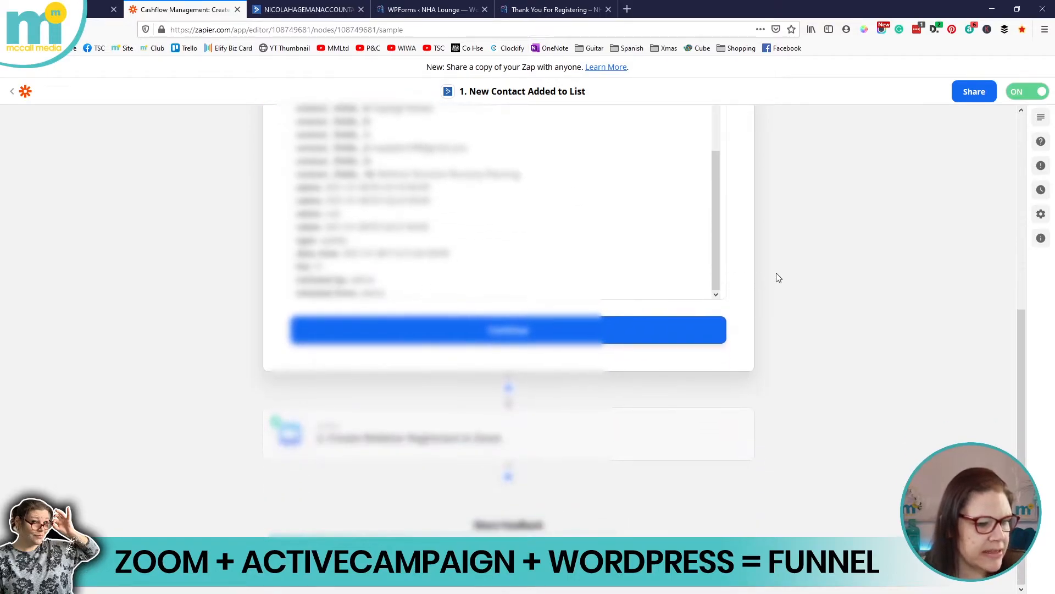
{"action": "left_click", "coordinate": [470, 437]}
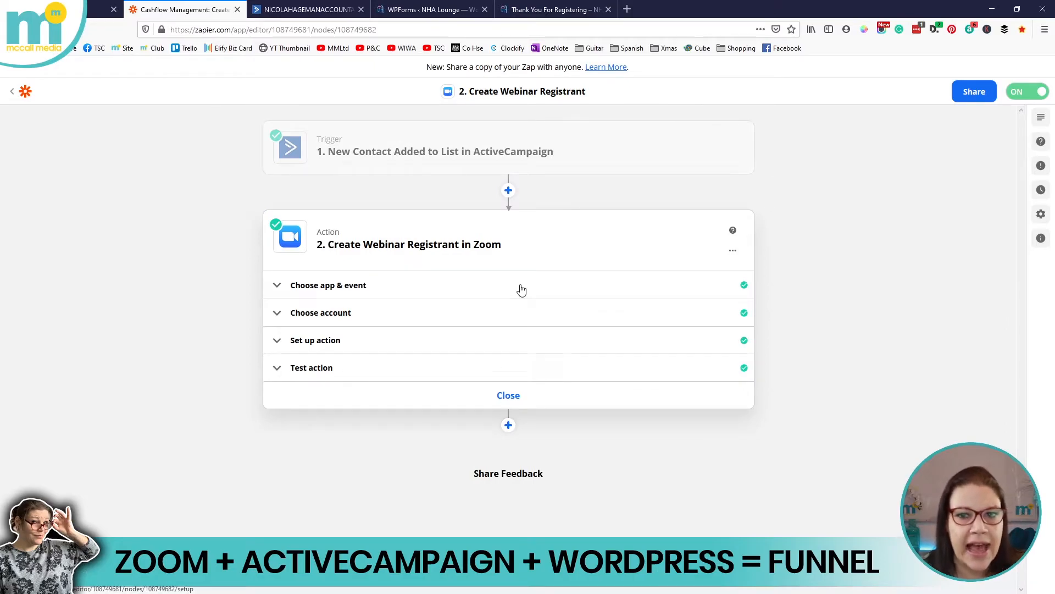
Review the Zoom action's app, account, webinar/email/name fields and passed test, then go to Zoom
{"action": "left_click", "coordinate": [322, 287]}
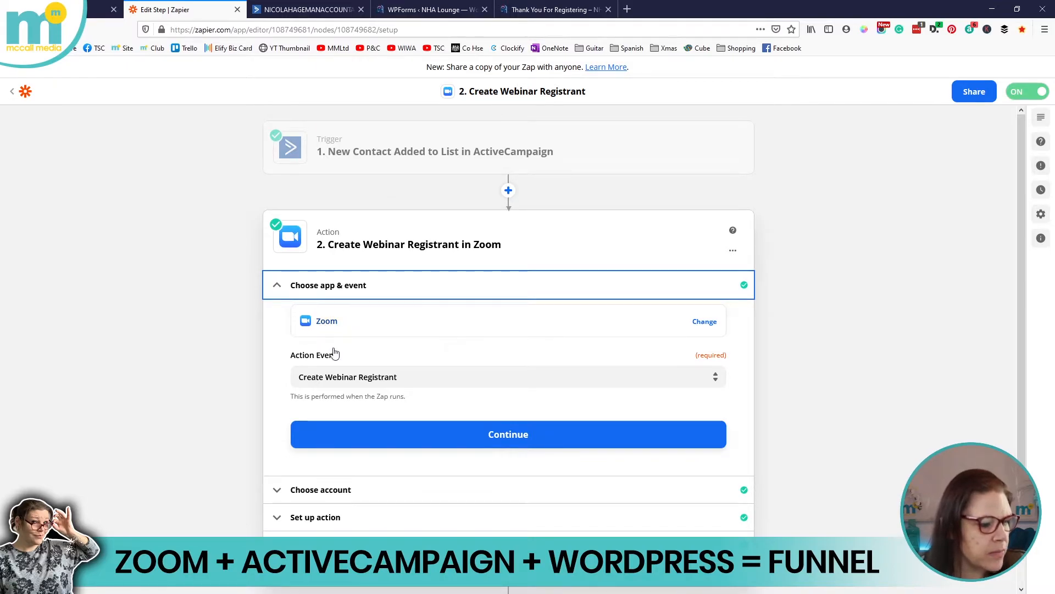
{"action": "scroll", "coordinate": [319, 316], "scroll_direction": "down", "scroll_amount": 3}
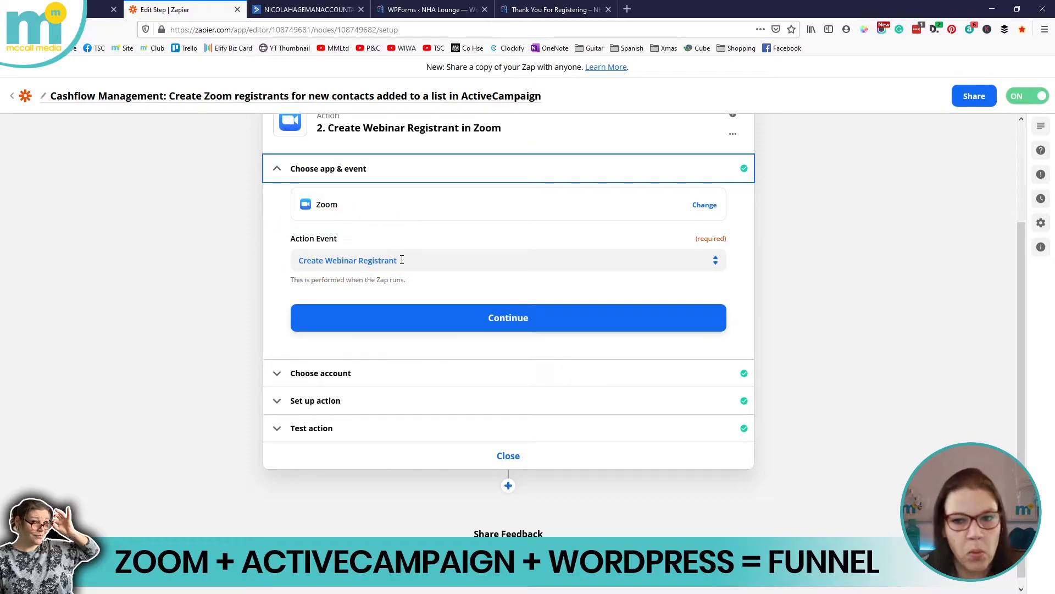
{"action": "left_click", "coordinate": [349, 373]}
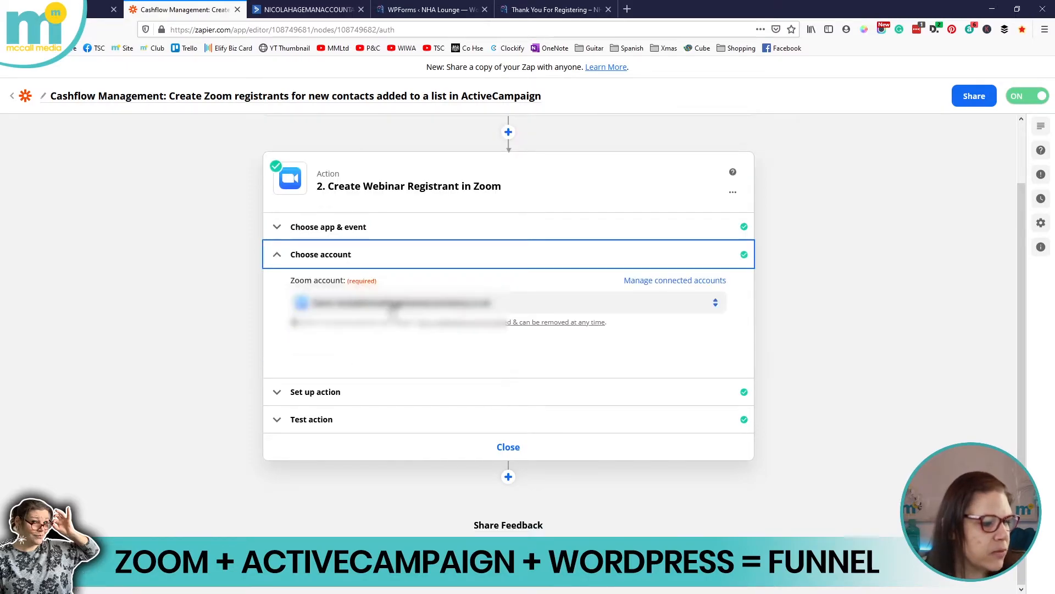
{"action": "left_click", "coordinate": [334, 392]}
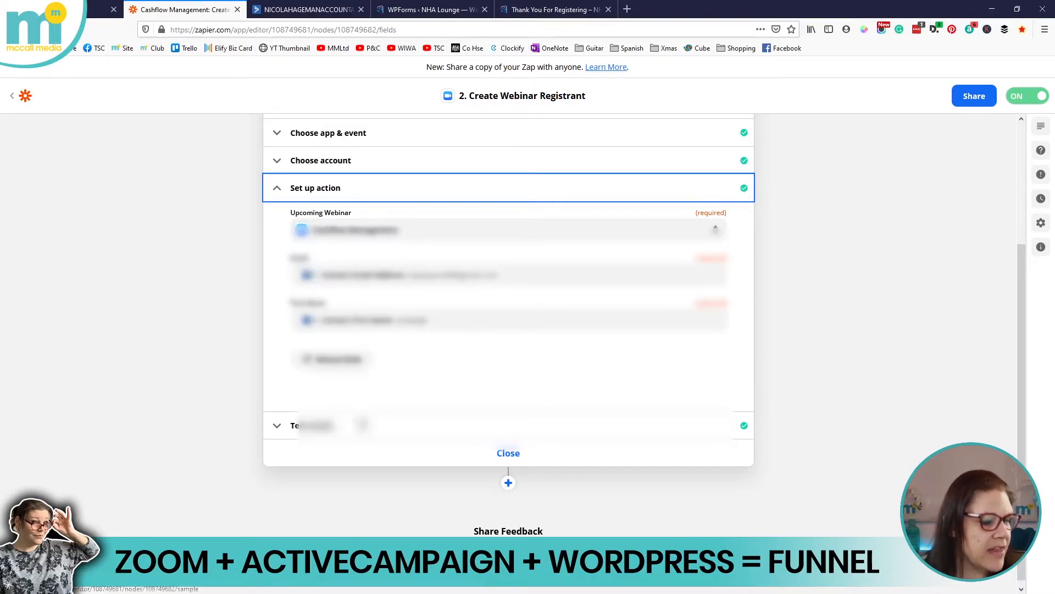
{"action": "left_click", "coordinate": [357, 424]}
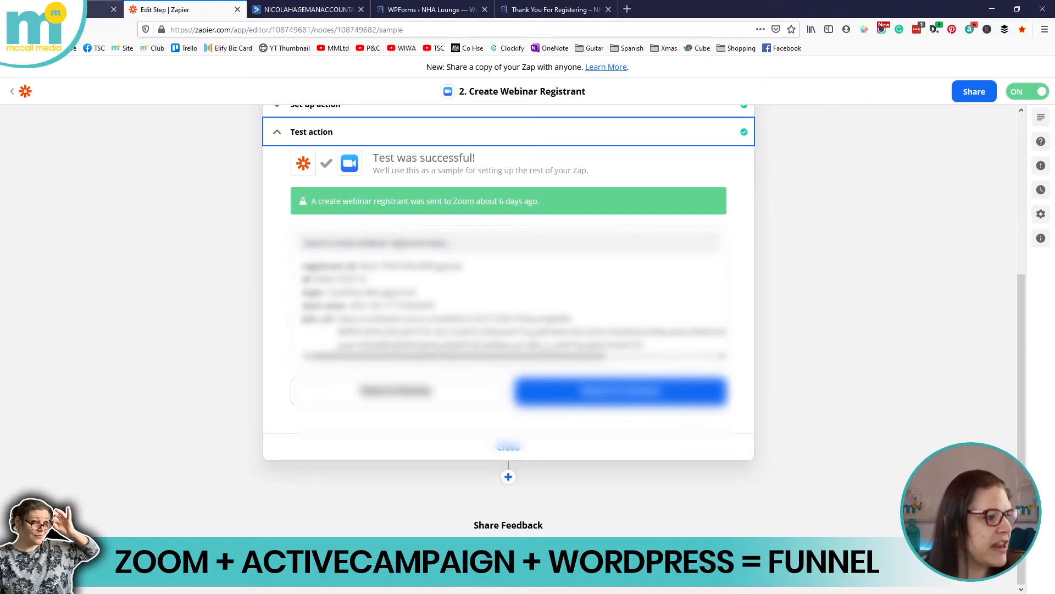
{"action": "left_click", "coordinate": [91, 11]}
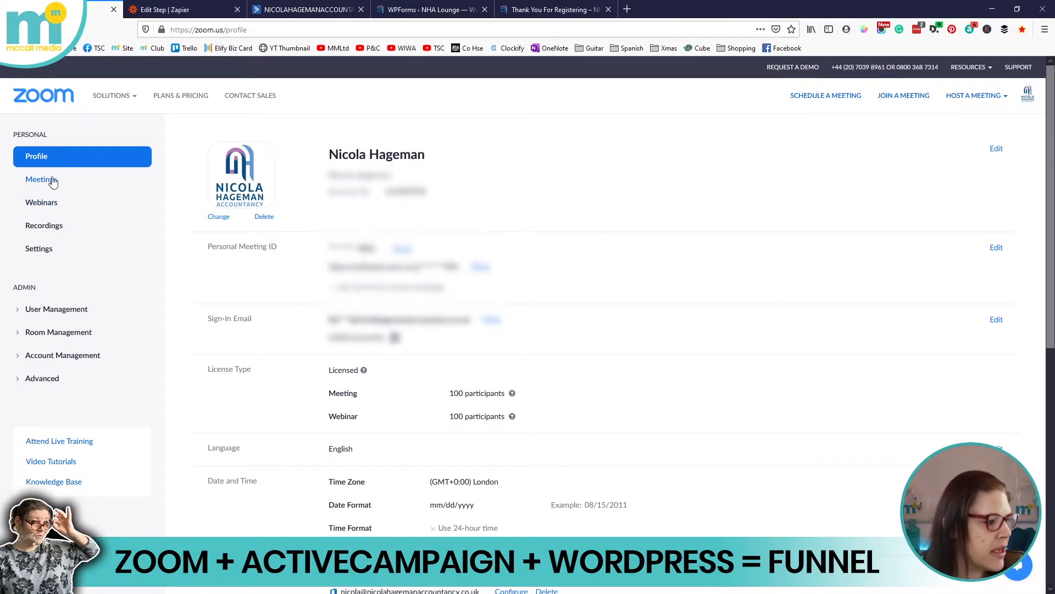
Open the Cashflow Management webinar (May 11, 2021 11:00 AM London) and scroll to its 4 registrants
{"action": "left_click", "coordinate": [42, 205]}
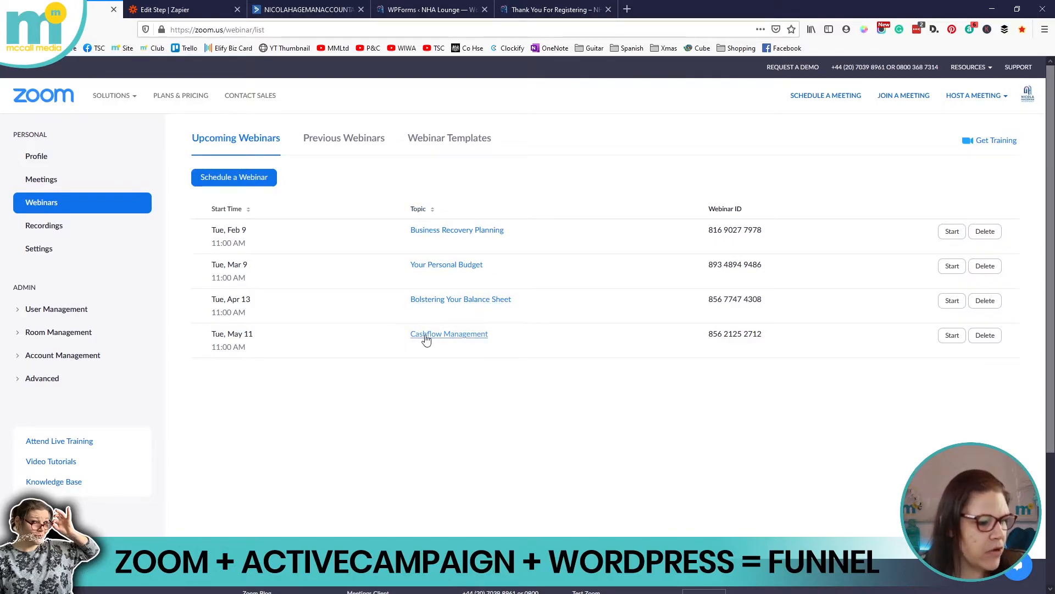
{"action": "left_click", "coordinate": [446, 337]}
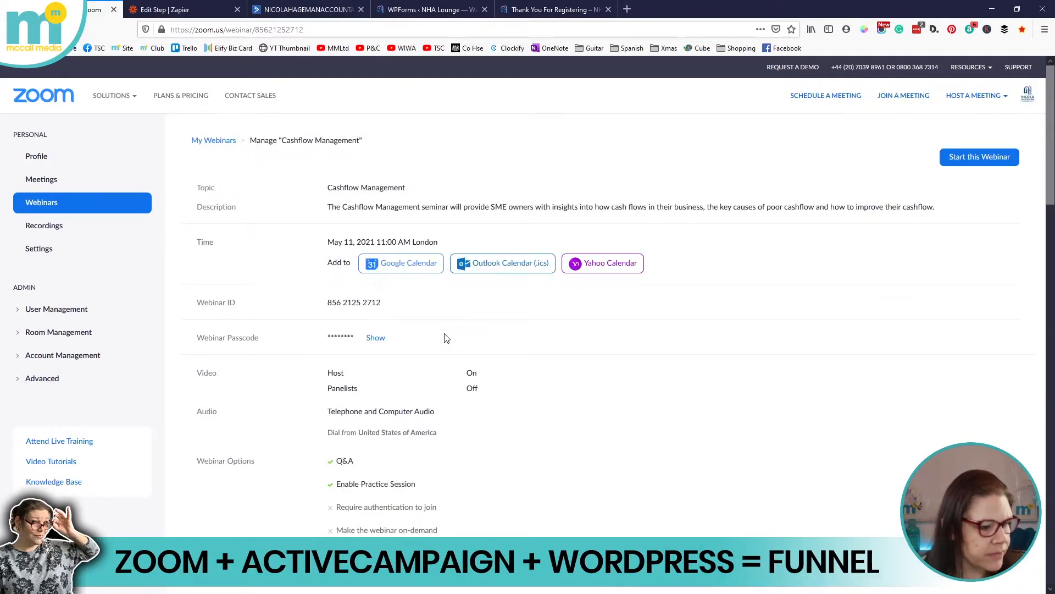
{"action": "left_click_drag", "start_coordinate": [283, 140], "coordinate": [365, 141]}
{"action": "left_click_drag", "start_coordinate": [328, 188], "coordinate": [431, 189]}
{"action": "left_click_drag", "start_coordinate": [360, 207], "coordinate": [494, 208]}
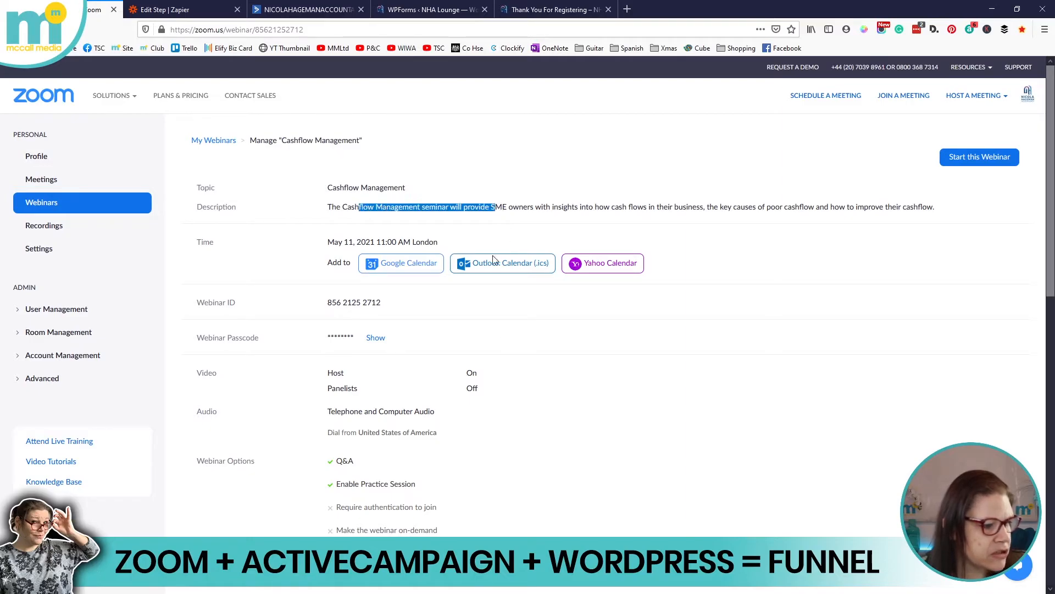
{"action": "left_click_drag", "start_coordinate": [329, 242], "coordinate": [390, 239]}
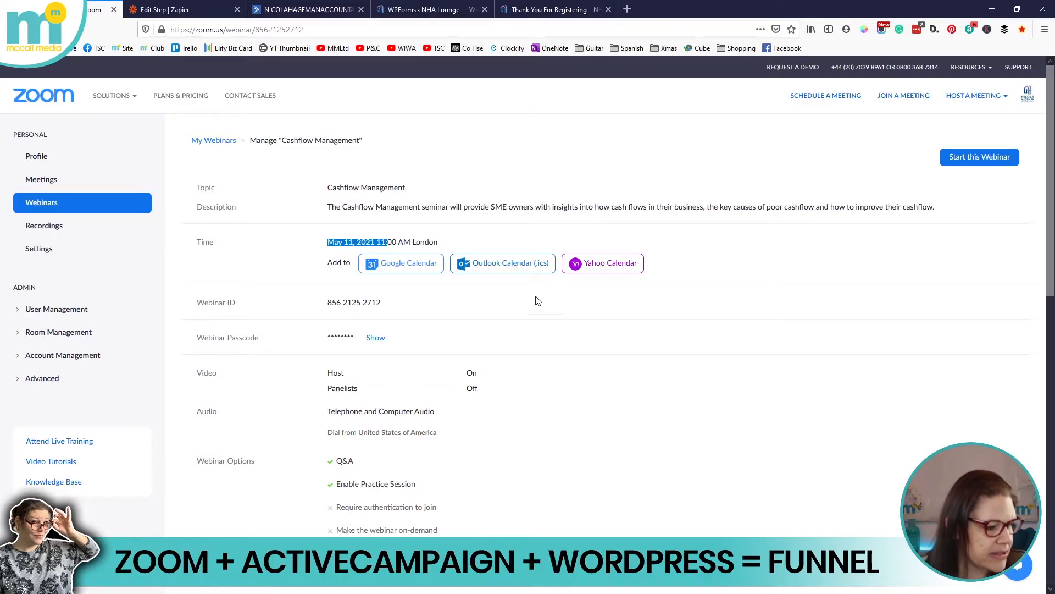
{"action": "scroll", "coordinate": [568, 282], "scroll_direction": "down", "scroll_amount": 7}
{"action": "scroll", "coordinate": [568, 282], "scroll_direction": "down", "scroll_amount": 4}
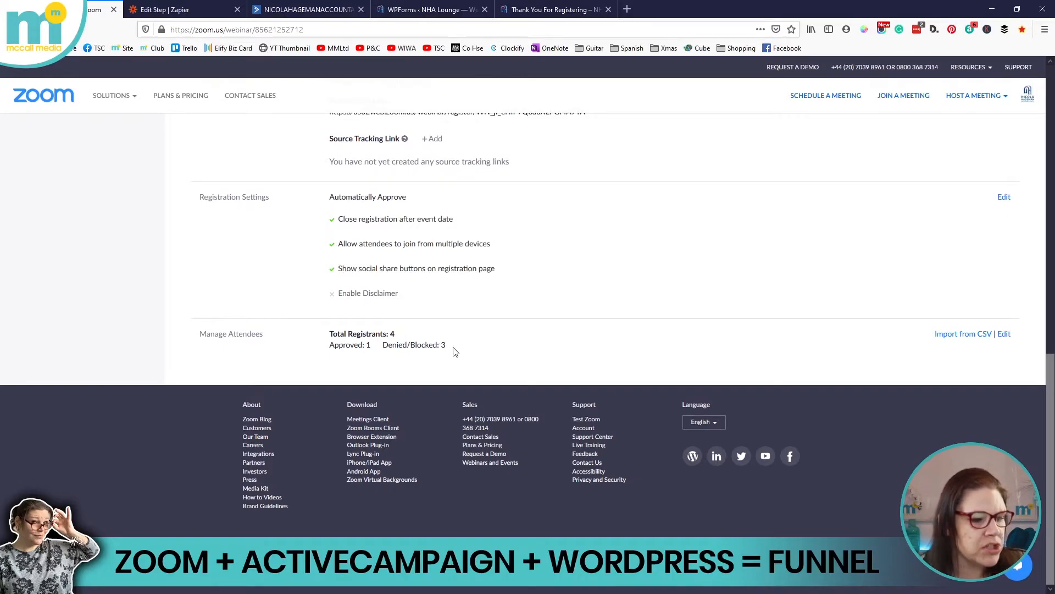
Open the webinar's registrants list and highlight the one approved registrant's email address
{"action": "left_click", "coordinate": [1004, 334]}
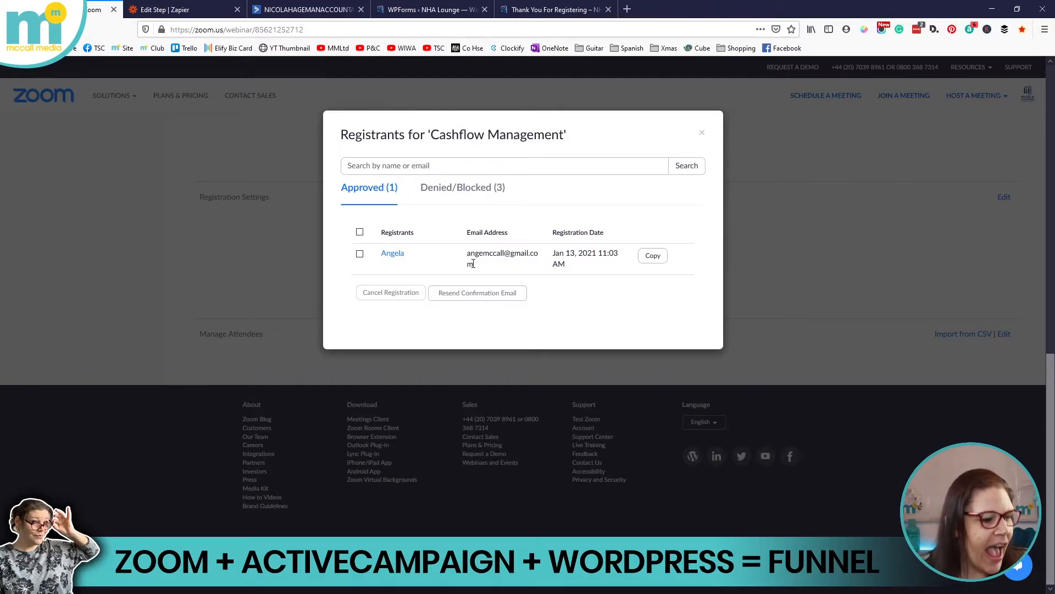
{"action": "left_click_drag", "start_coordinate": [467, 254], "coordinate": [535, 265]}
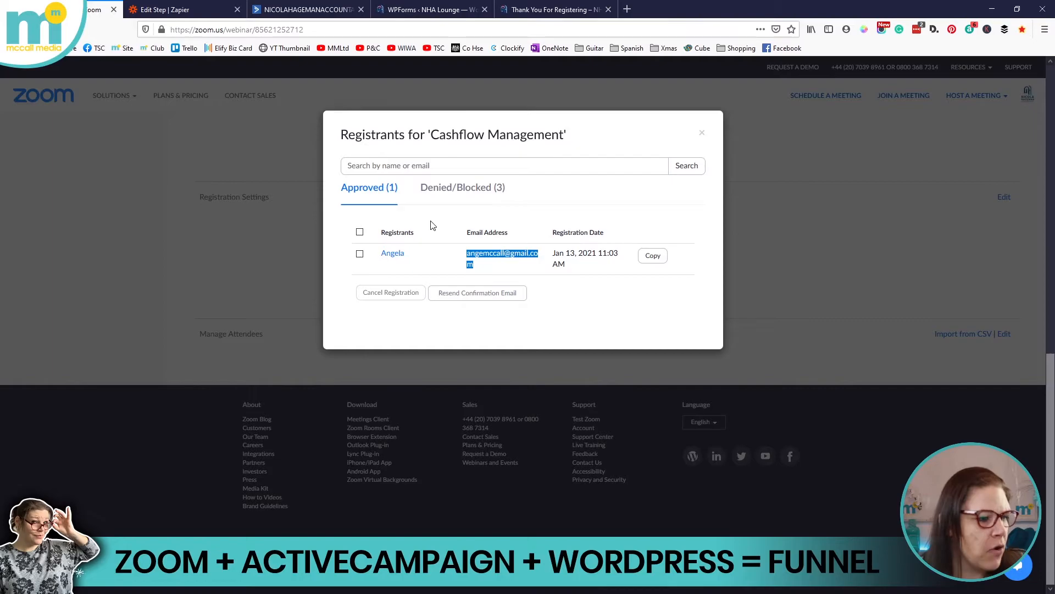
{"action": "left_click", "coordinate": [803, 262]}
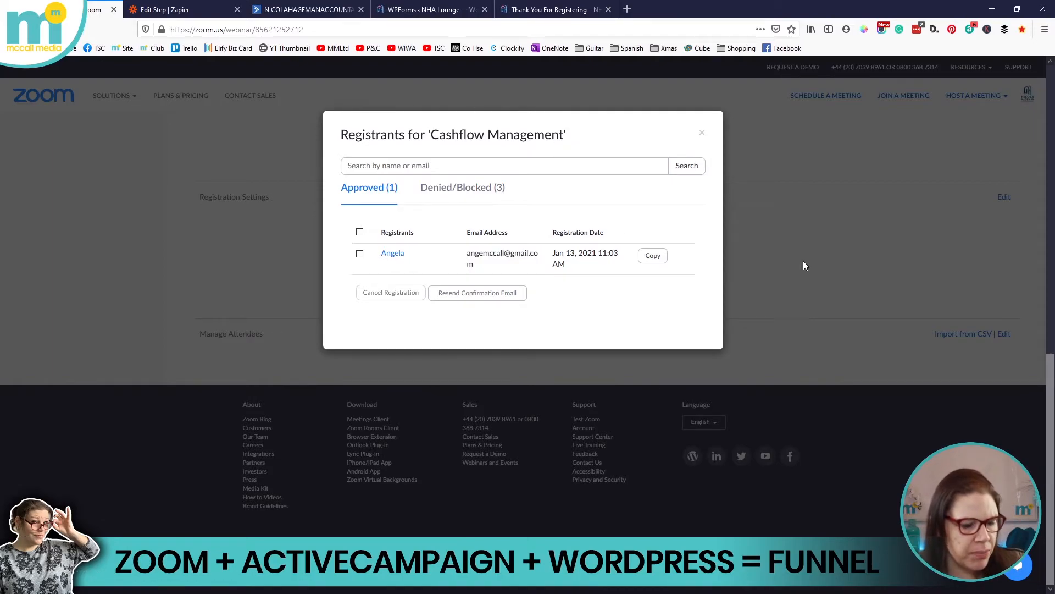